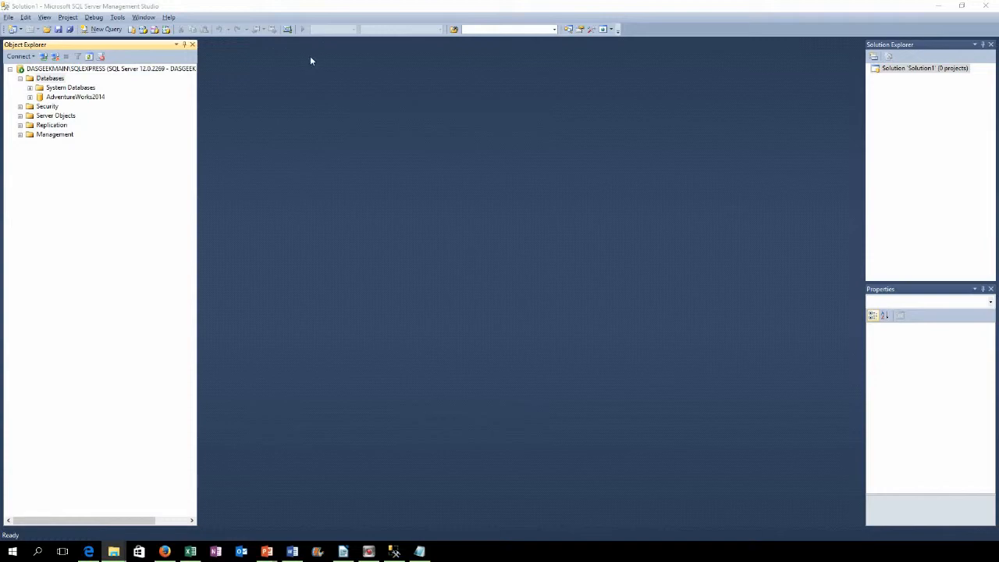
Step: Create a database named 'Youtube' through New Database, fixing a stray '1' in the name
{"action": "right_click", "coordinate": [48, 78]}
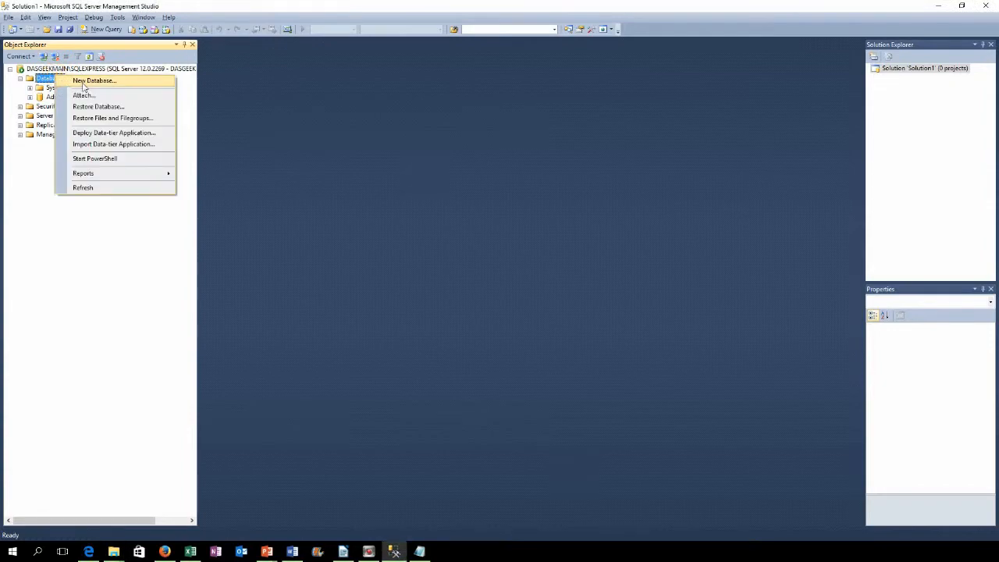
{"action": "left_click", "coordinate": [90, 81]}
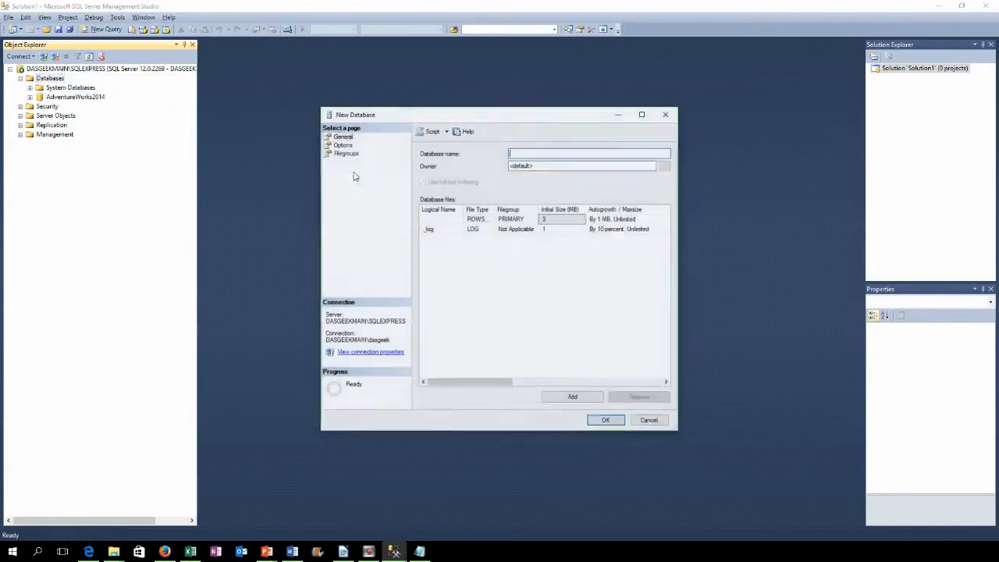
{"action": "type", "text": "You"}
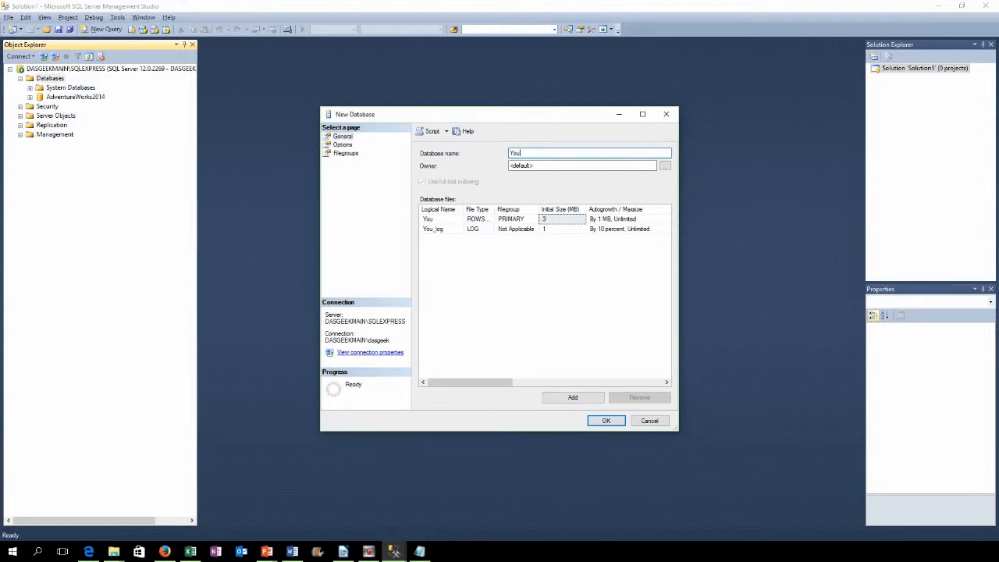
{"action": "type", "text": "tube1"}
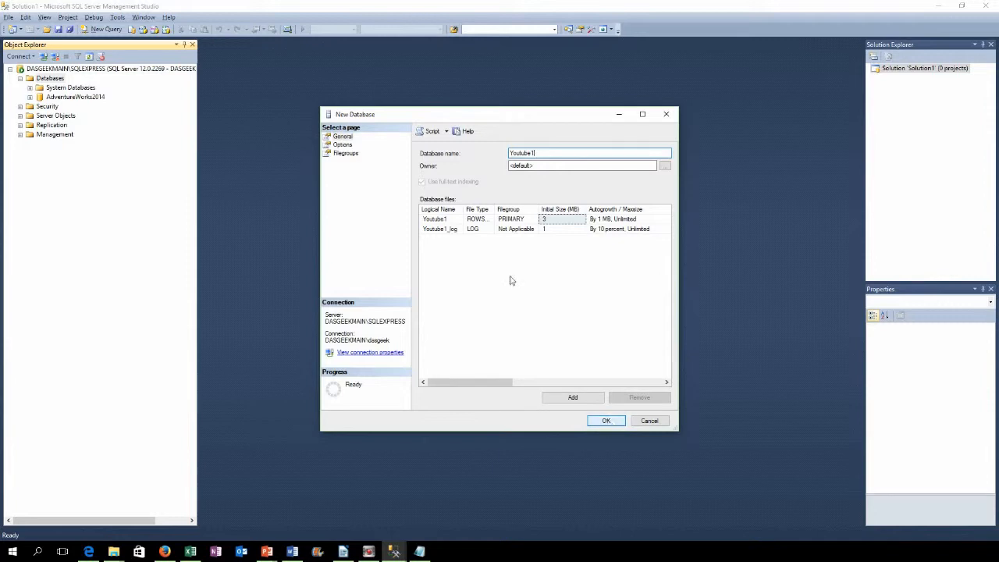
{"action": "key", "text": "BackSpace"}
{"action": "left_click", "coordinate": [606, 420]}
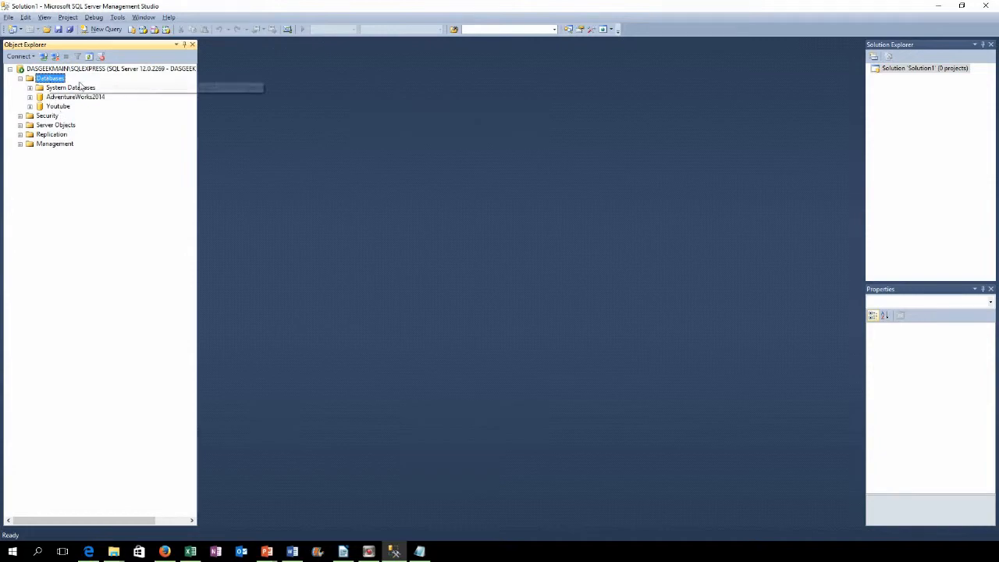
Step: Expand Youtube > Tables and open a blank Table Designer for dbo.Table_1
{"action": "left_click", "coordinate": [30, 106]}
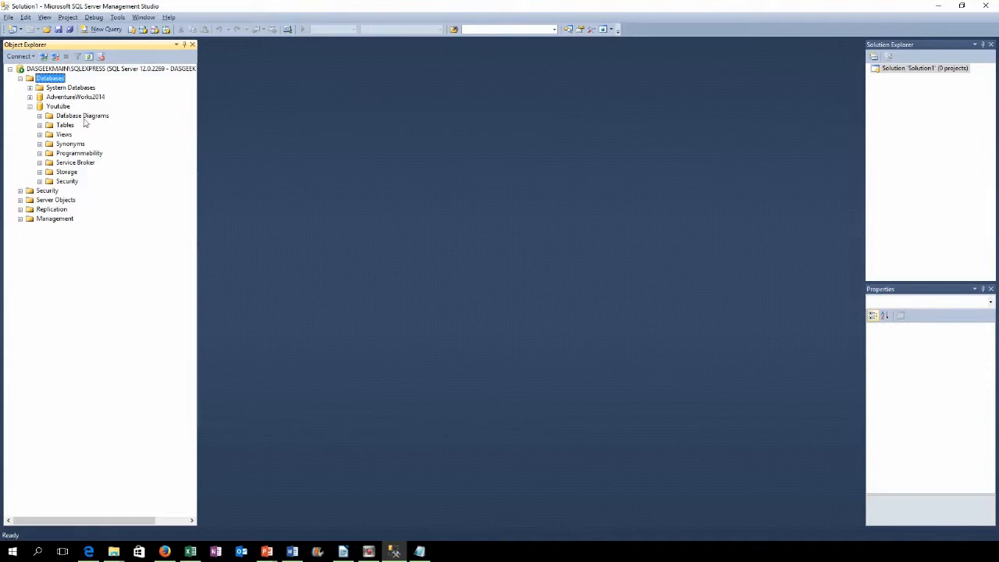
{"action": "left_click", "coordinate": [39, 125]}
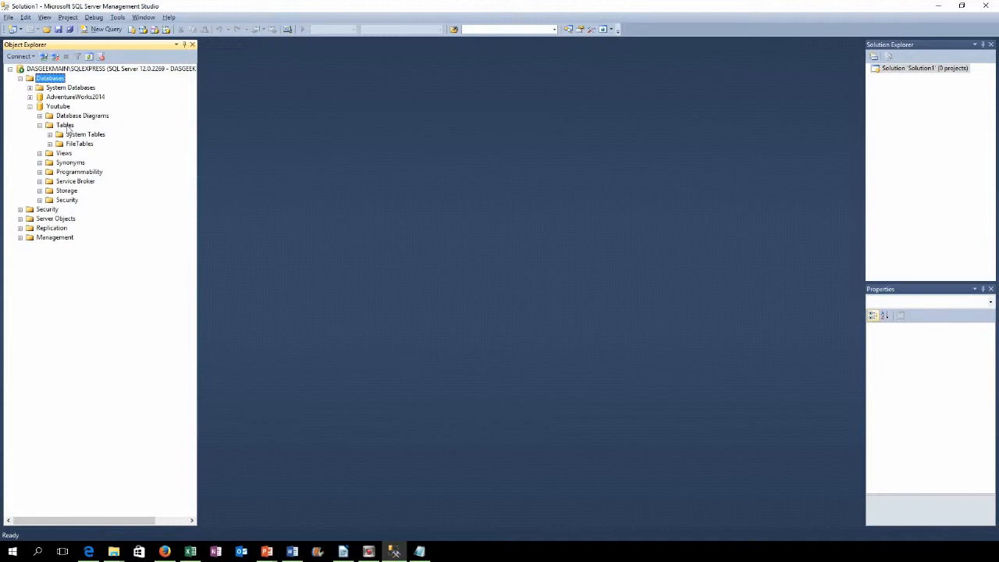
{"action": "right_click", "coordinate": [64, 126]}
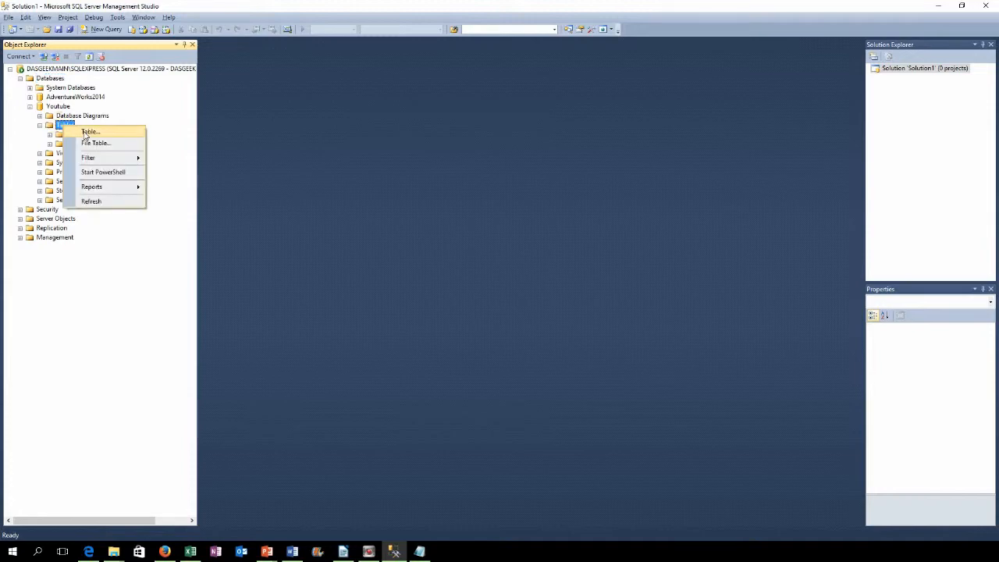
{"action": "left_click", "coordinate": [87, 132]}
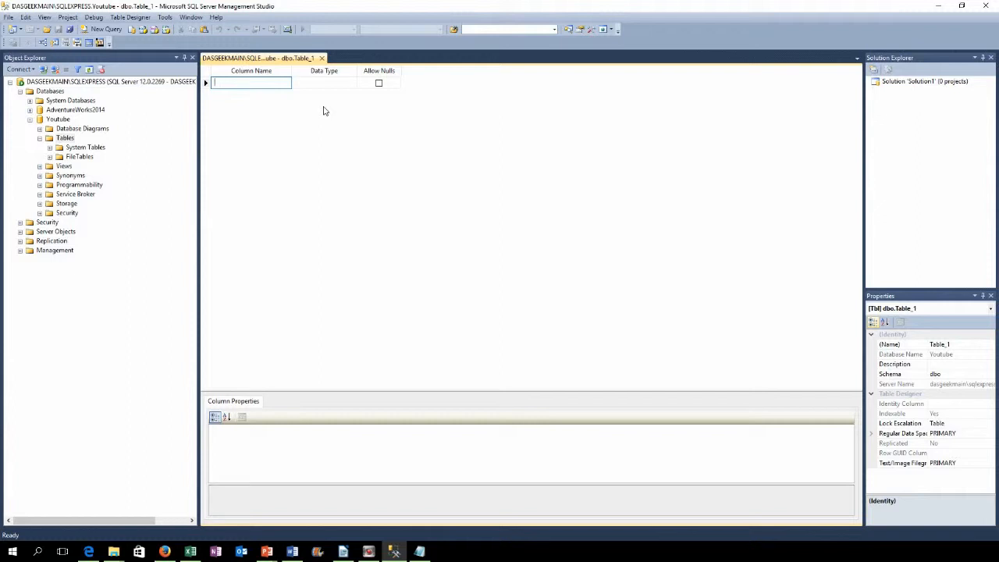
Step: Add a Username column of type varchar(50), correcting the mistyped data type
{"action": "type", "text": "Username"}
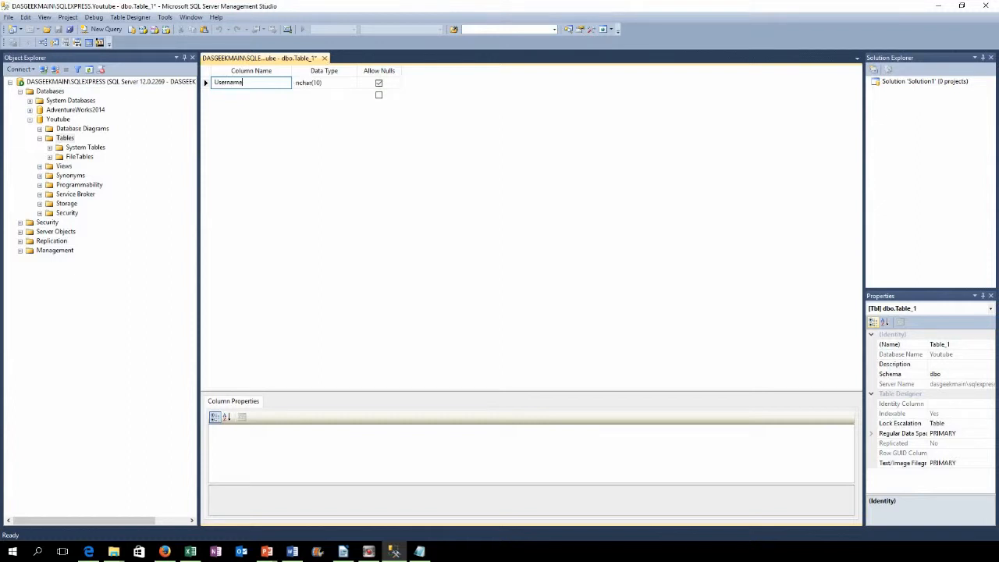
{"action": "key", "text": "Tab"}
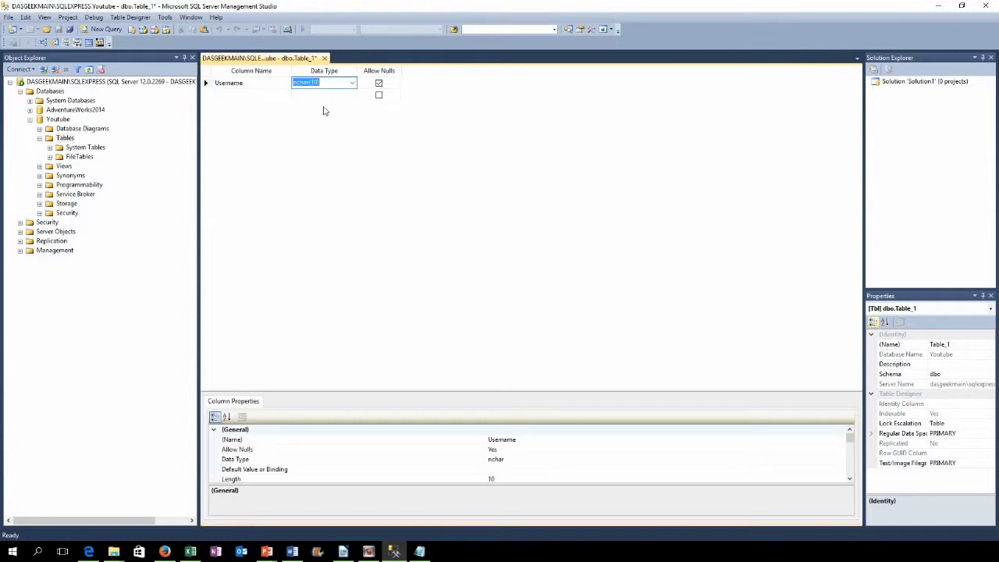
{"action": "type", "text": "vchar"}
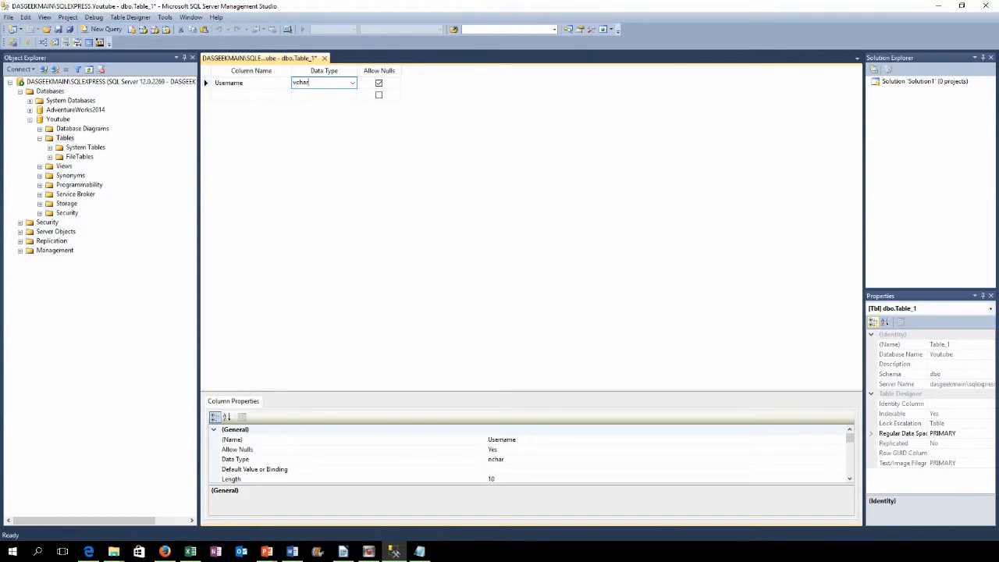
{"action": "type", "text": "(50)"}
{"action": "left_click", "coordinate": [325, 110]}
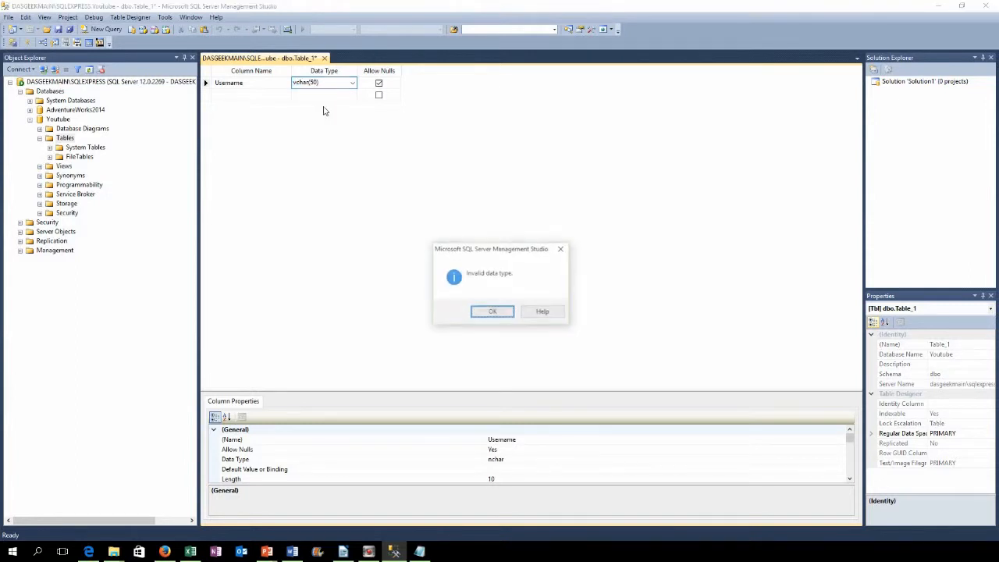
{"action": "left_click", "coordinate": [497, 312]}
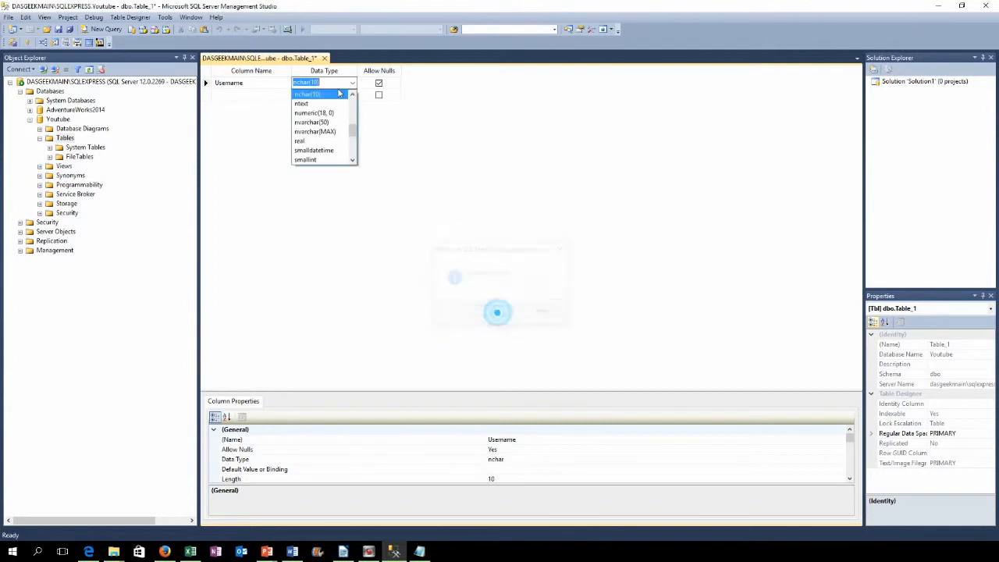
{"action": "left_click", "coordinate": [322, 82]}
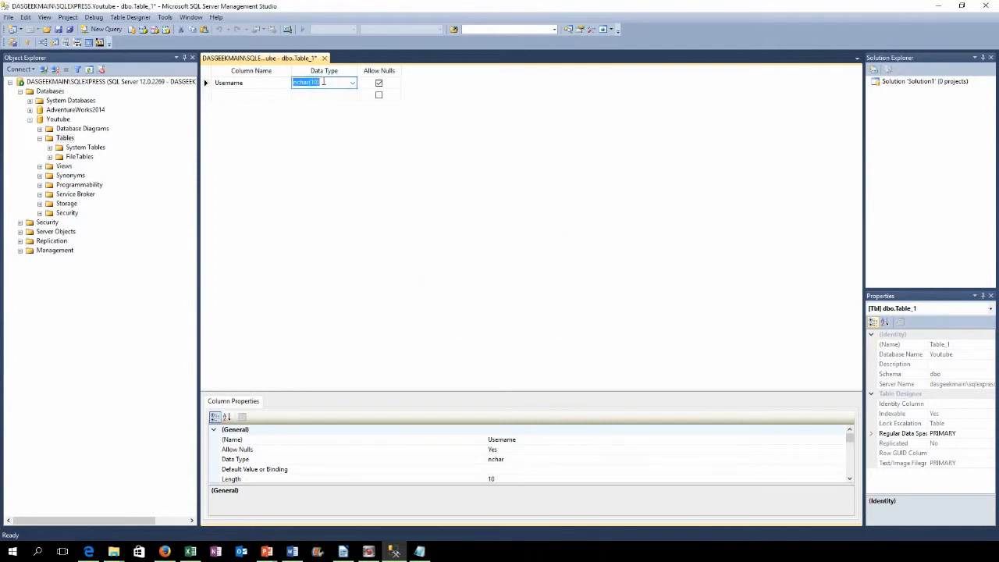
{"action": "type", "text": "vcha"}
{"action": "type", "text": "ha"}
{"action": "type", "text": "r"}
{"action": "key", "text": "BackSpace"}
{"action": "key", "text": "BackSpace"}
{"action": "key", "text": "BackSpace"}
{"action": "key", "text": "BackSpace"}
{"action": "key", "text": "BackSpace"}
{"action": "type", "text": "varcha"}
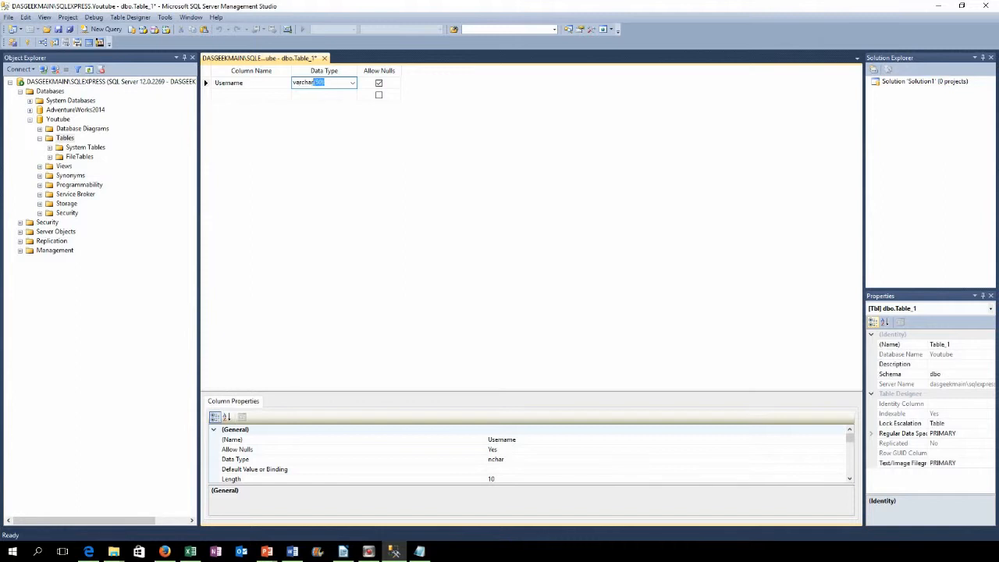
{"action": "key", "text": "Return"}
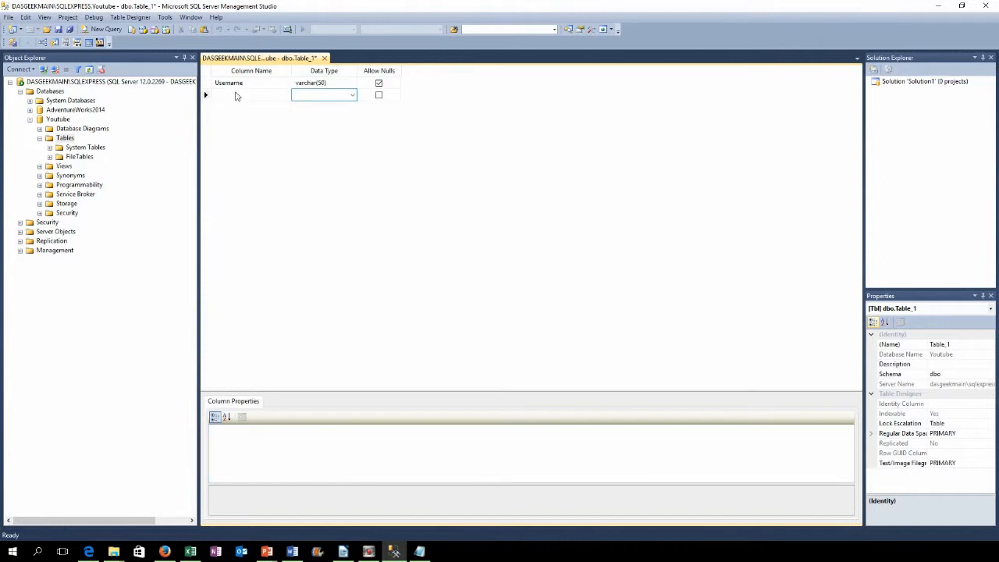
Step: Add Firstname varchar(40) and Lastname varchar(50) columns to the table
{"action": "left_click", "coordinate": [238, 95]}
{"action": "type", "text": "Firstname"}
{"action": "key", "text": "Tab"}
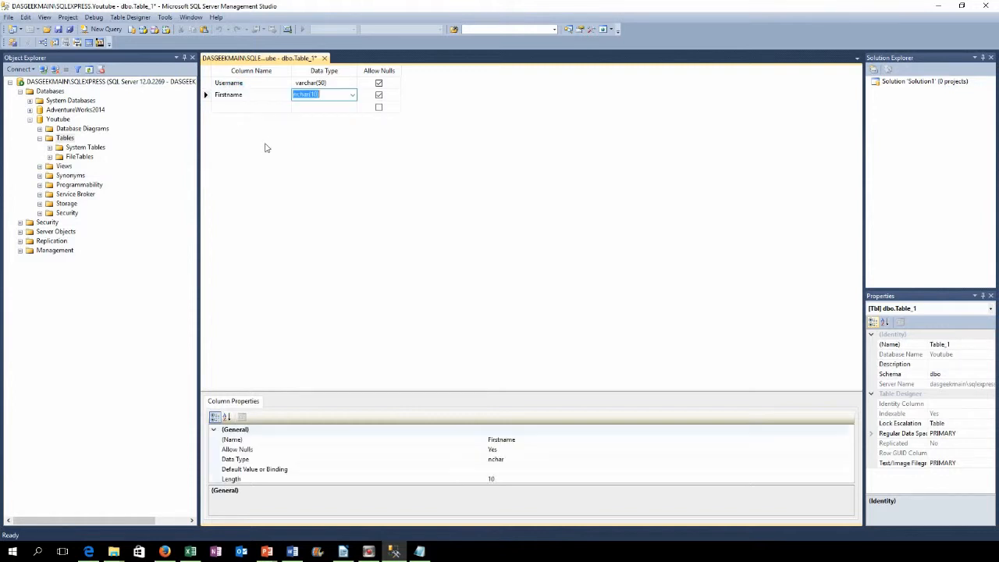
{"action": "type", "text": "varchar("}
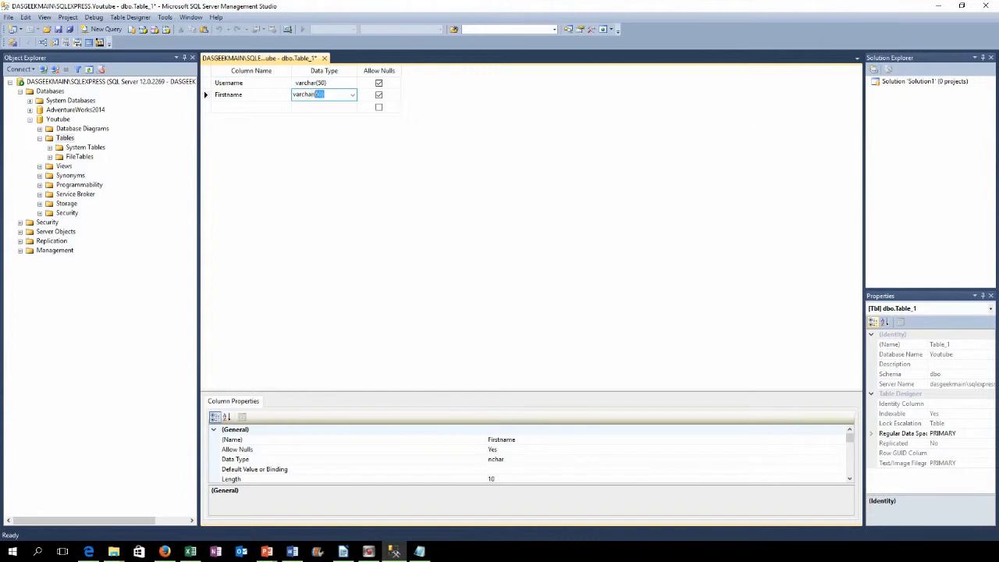
{"action": "type", "text": "40)"}
{"action": "key", "text": "Tab"}
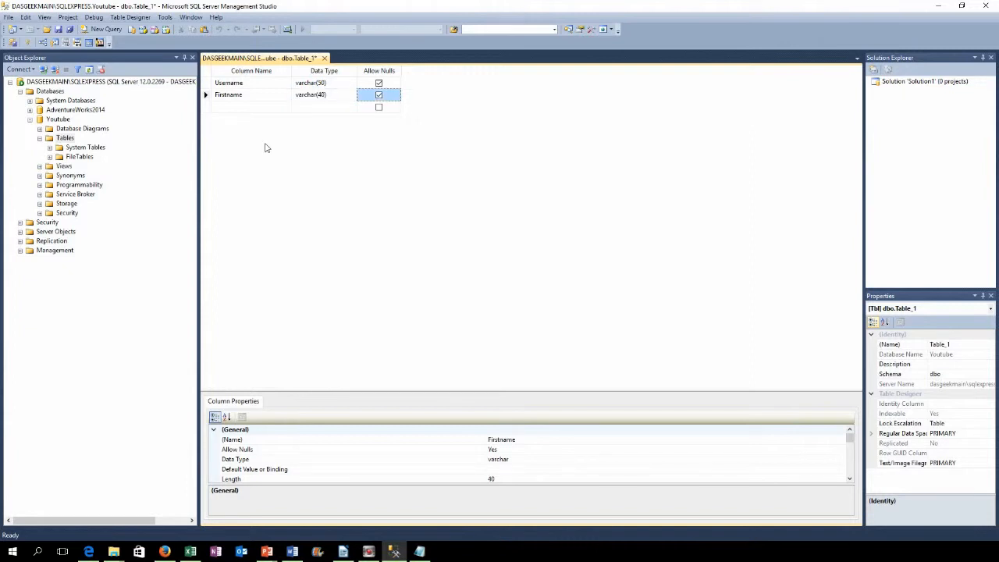
{"action": "key", "text": "Tab"}
{"action": "type", "text": "Last"}
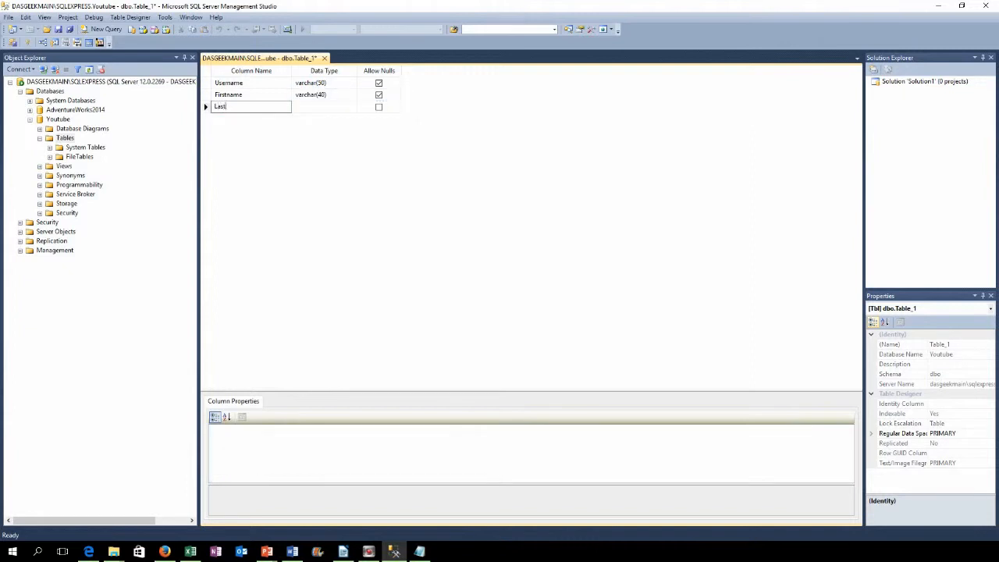
{"action": "type", "text": "name"}
{"action": "key", "text": "Tab"}
{"action": "type", "text": "var"}
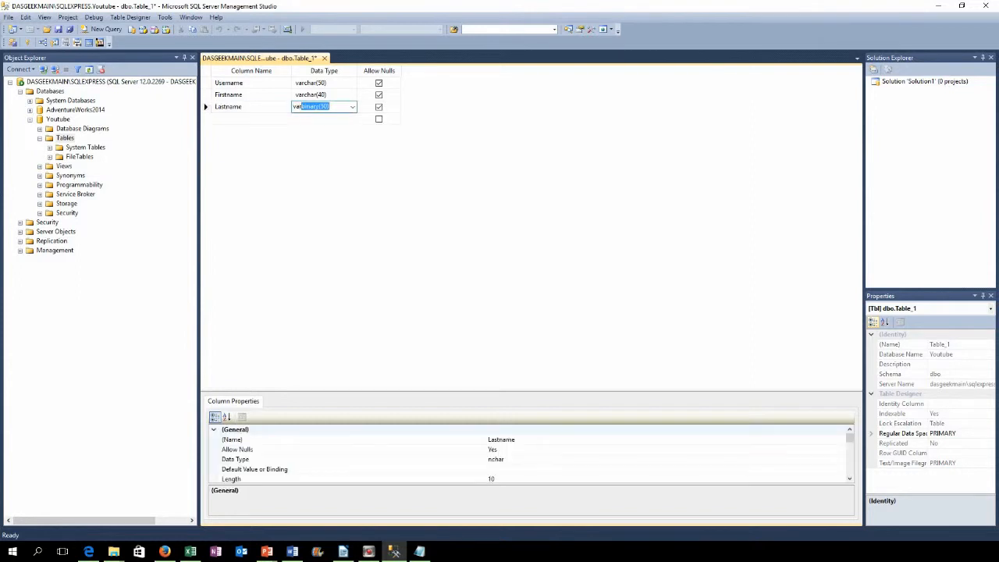
{"action": "type", "text": "char(50)"}
{"action": "key", "text": "Tab"}
{"action": "key", "text": "Tab"}
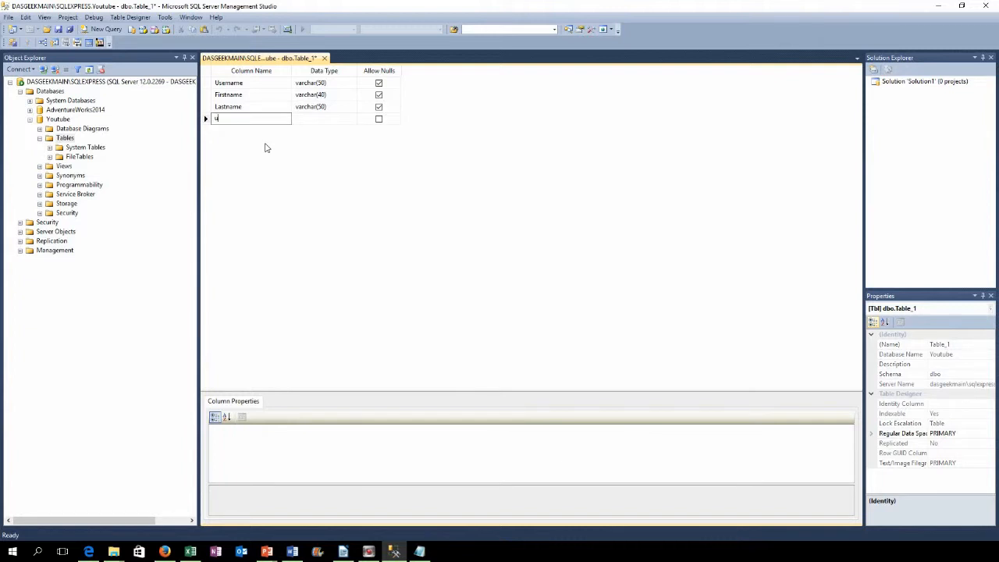
Step: Add a tinyint uniqueid column, disallow nulls on uniqueid and Username, then open data type help
{"action": "type", "text": "uniqueid"}
{"action": "key", "text": "Tab"}
{"action": "type", "text": "tin"}
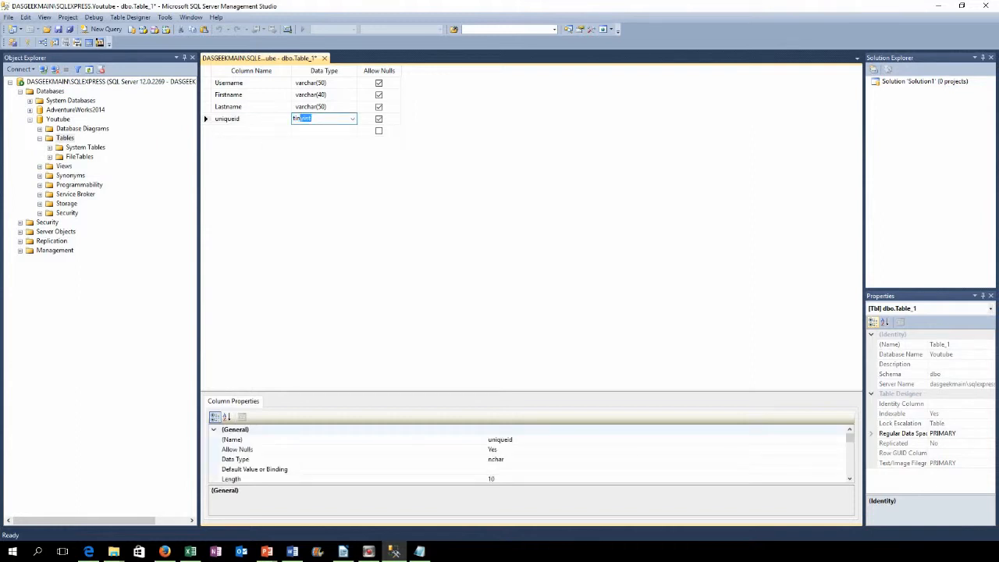
{"action": "key", "text": "Tab"}
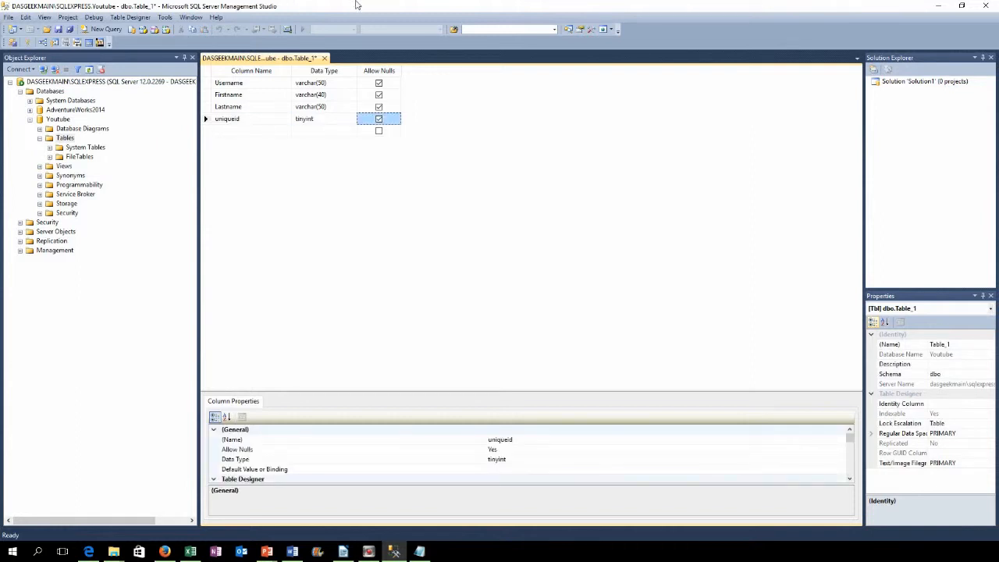
{"action": "left_click", "coordinate": [378, 119]}
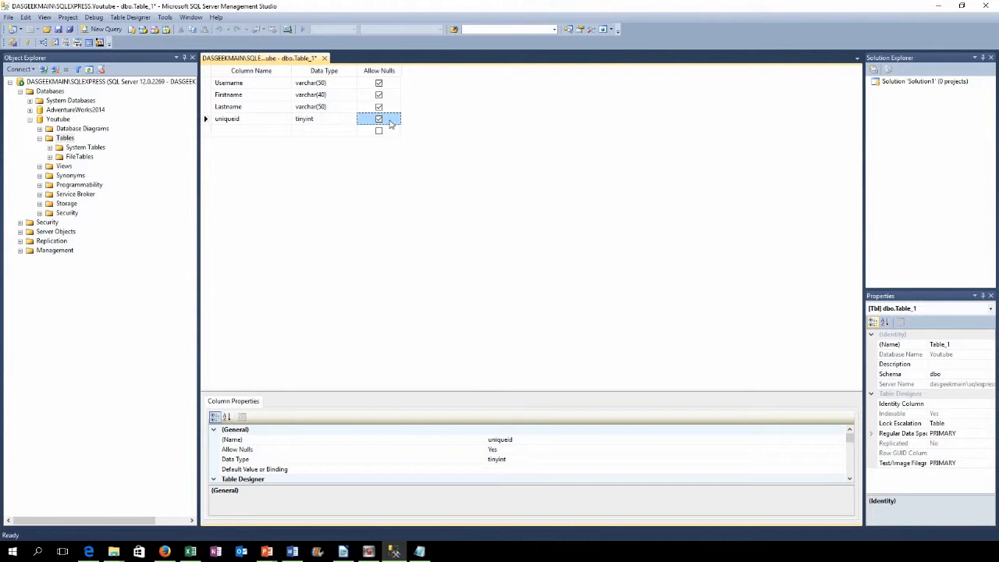
{"action": "left_click", "coordinate": [378, 84]}
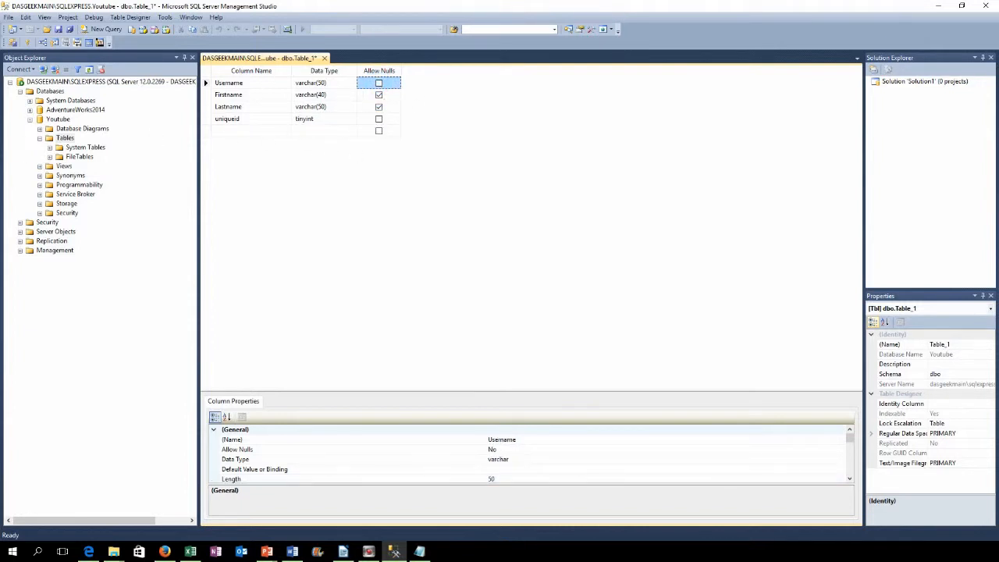
{"action": "key", "text": "alt+Tab"}
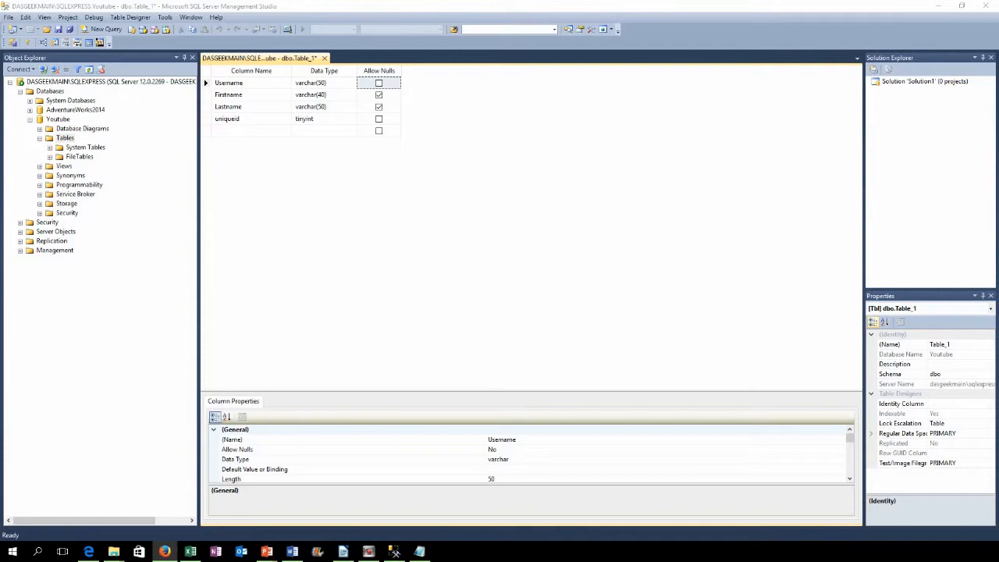
{"action": "key", "text": "F1"}
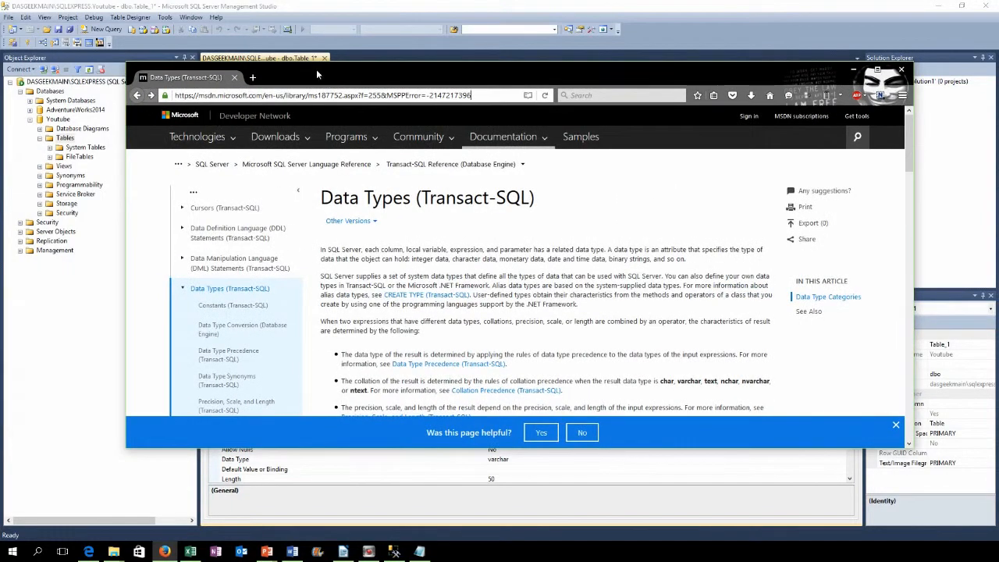
{"action": "scroll", "coordinate": [504, 243], "scroll_direction": "down", "scroll_amount": 8}
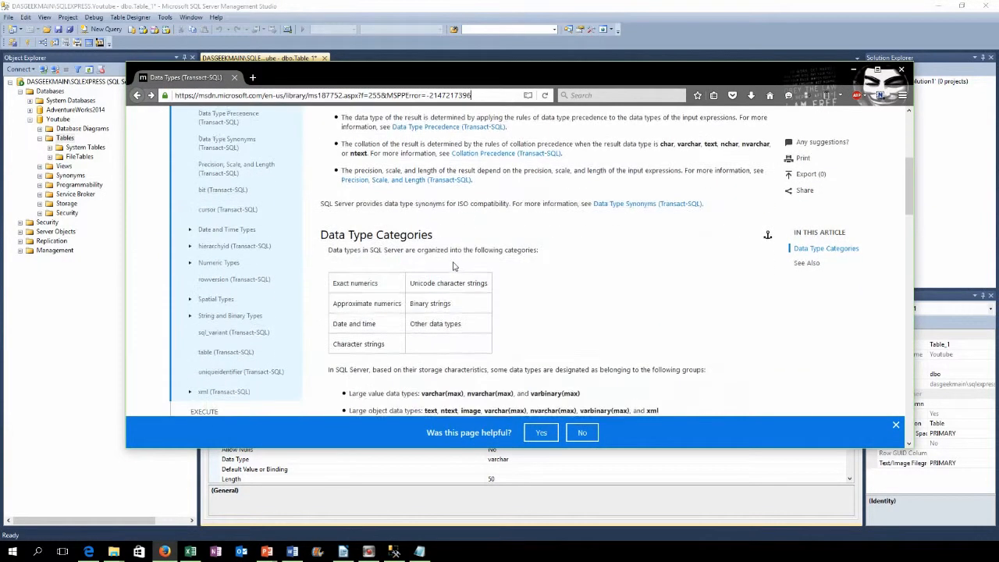
{"action": "scroll", "coordinate": [432, 270], "scroll_direction": "down", "scroll_amount": 5}
{"action": "scroll", "coordinate": [412, 267], "scroll_direction": "up", "scroll_amount": 4}
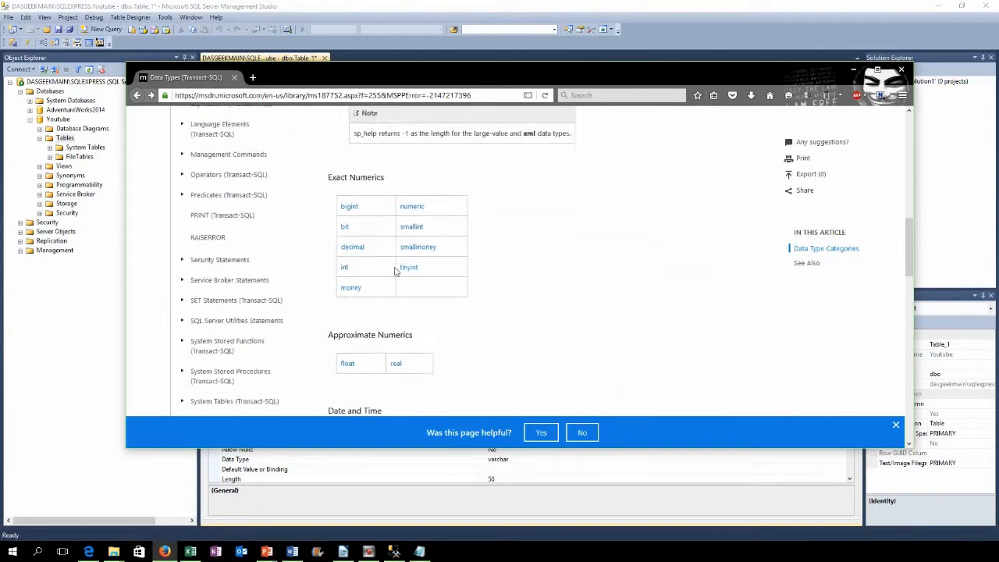
{"action": "scroll", "coordinate": [374, 290], "scroll_direction": "down", "scroll_amount": 2}
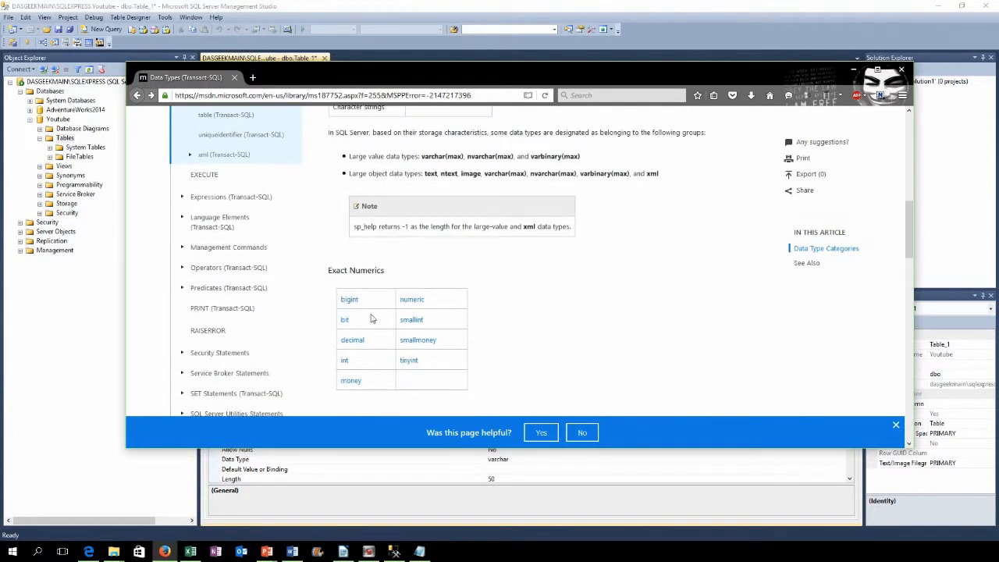
{"action": "scroll", "coordinate": [413, 291], "scroll_direction": "down", "scroll_amount": 3}
{"action": "left_click", "coordinate": [408, 241]}
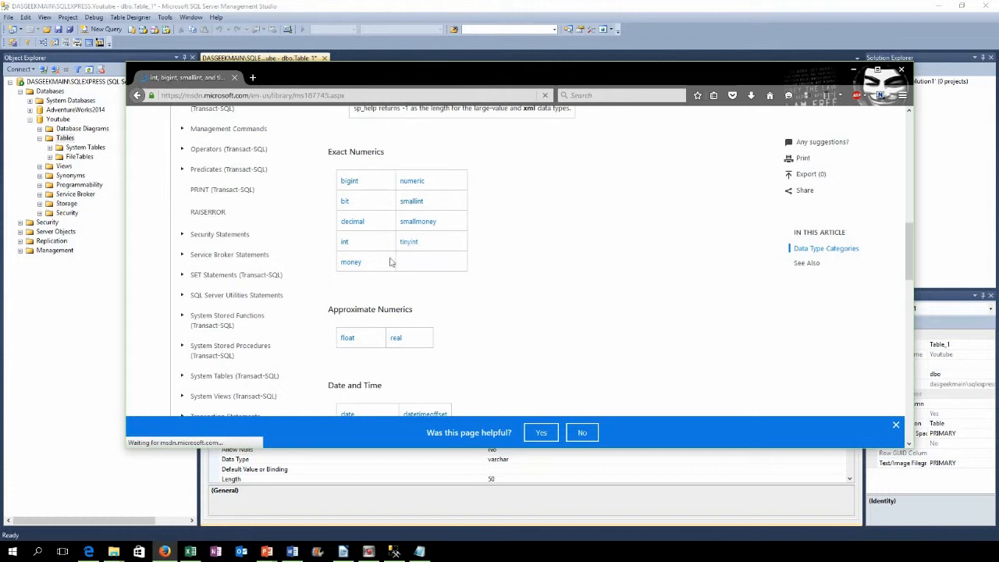
{"action": "scroll", "coordinate": [384, 306], "scroll_direction": "down", "scroll_amount": 3}
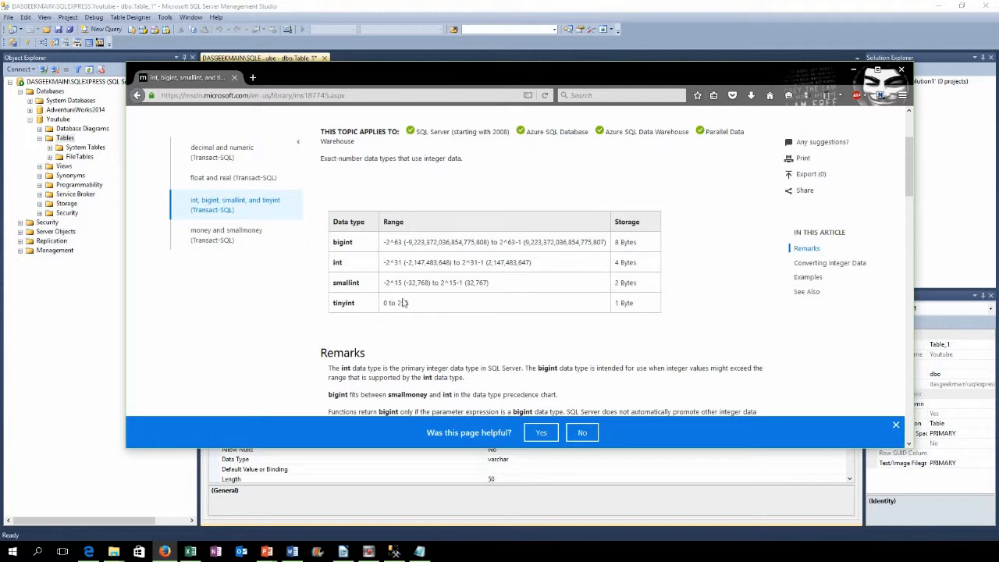
{"action": "scroll", "coordinate": [395, 303], "scroll_direction": "down", "scroll_amount": 3}
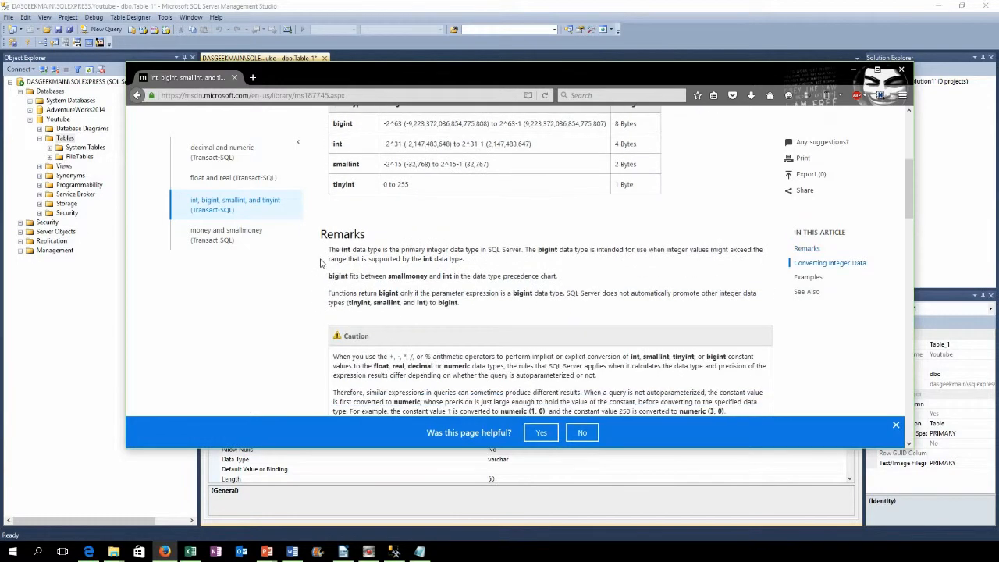
{"action": "scroll", "coordinate": [395, 303], "scroll_direction": "down", "scroll_amount": 3}
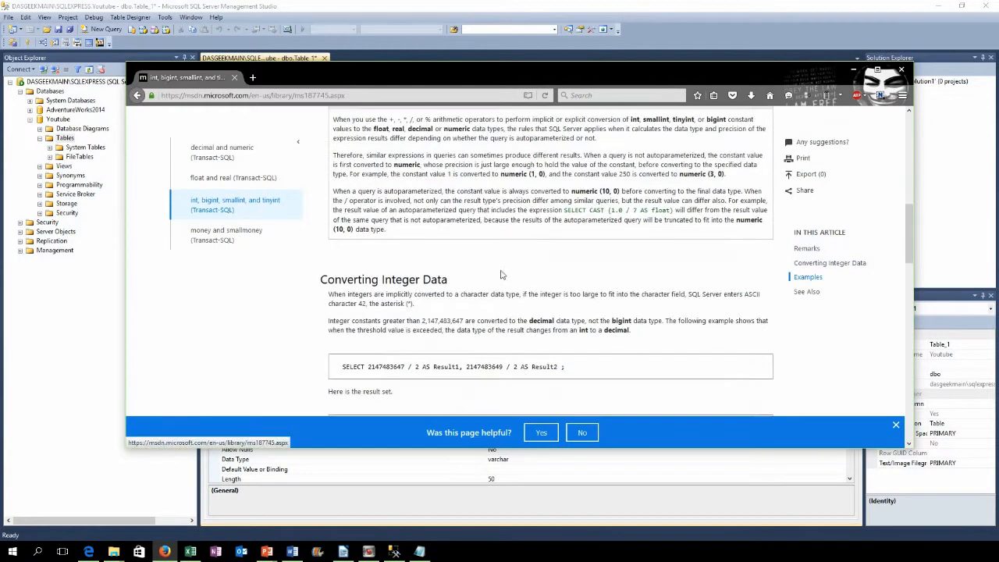
{"action": "scroll", "coordinate": [329, 184], "scroll_direction": "up", "scroll_amount": 4}
{"action": "scroll", "coordinate": [328, 184], "scroll_direction": "up", "scroll_amount": 3}
{"action": "key", "text": "alt+Left"}
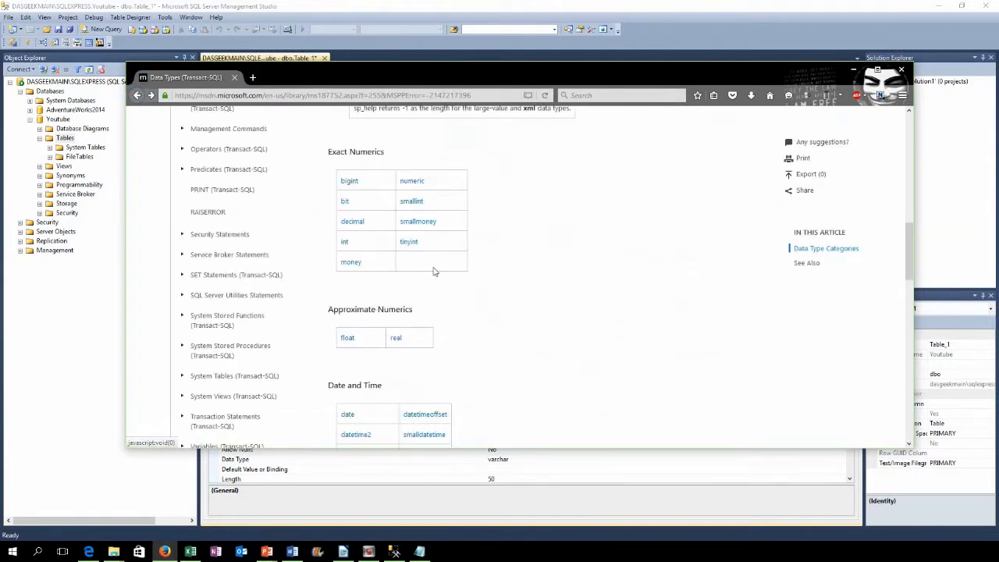
{"action": "scroll", "coordinate": [434, 272], "scroll_direction": "down", "scroll_amount": 3}
{"action": "scroll", "coordinate": [478, 262], "scroll_direction": "down", "scroll_amount": 4}
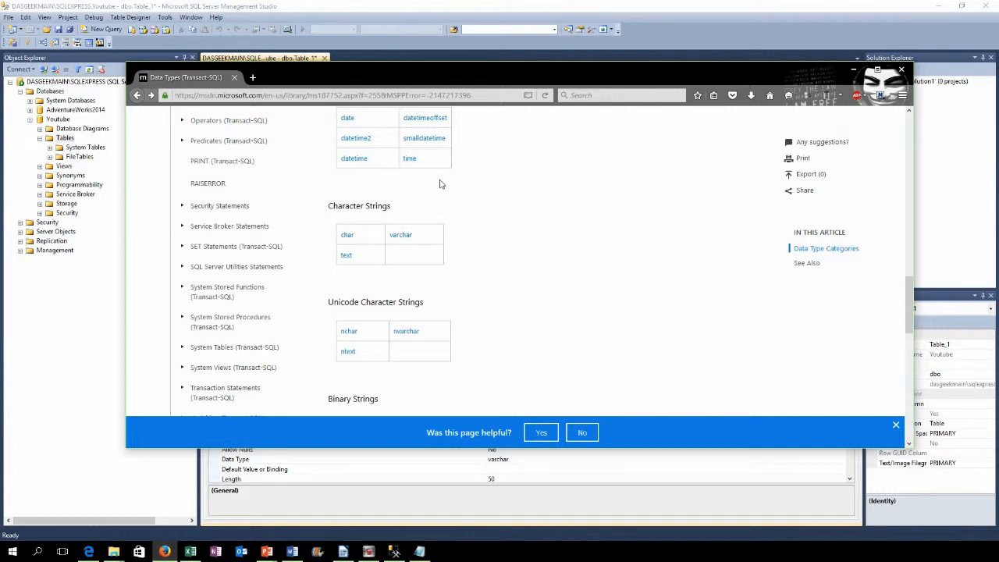
{"action": "scroll", "coordinate": [417, 304], "scroll_direction": "down", "scroll_amount": 3}
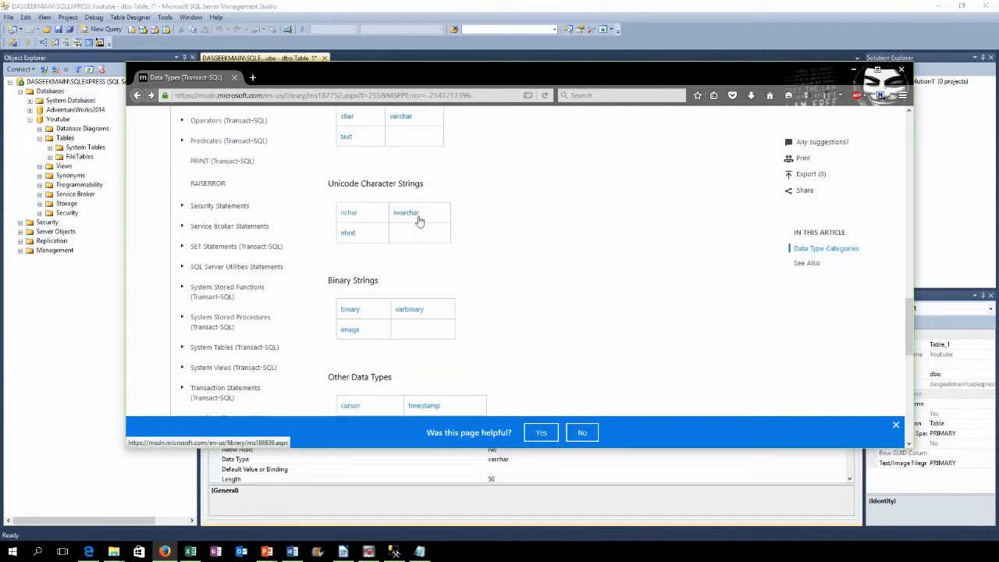
{"action": "scroll", "coordinate": [425, 242], "scroll_direction": "down", "scroll_amount": 3}
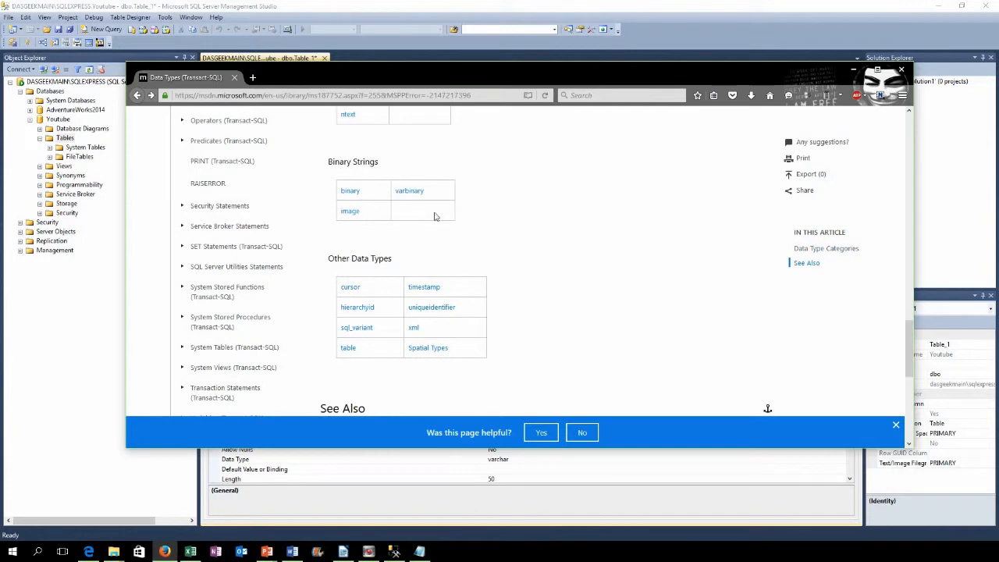
{"action": "scroll", "coordinate": [468, 273], "scroll_direction": "up", "scroll_amount": 8}
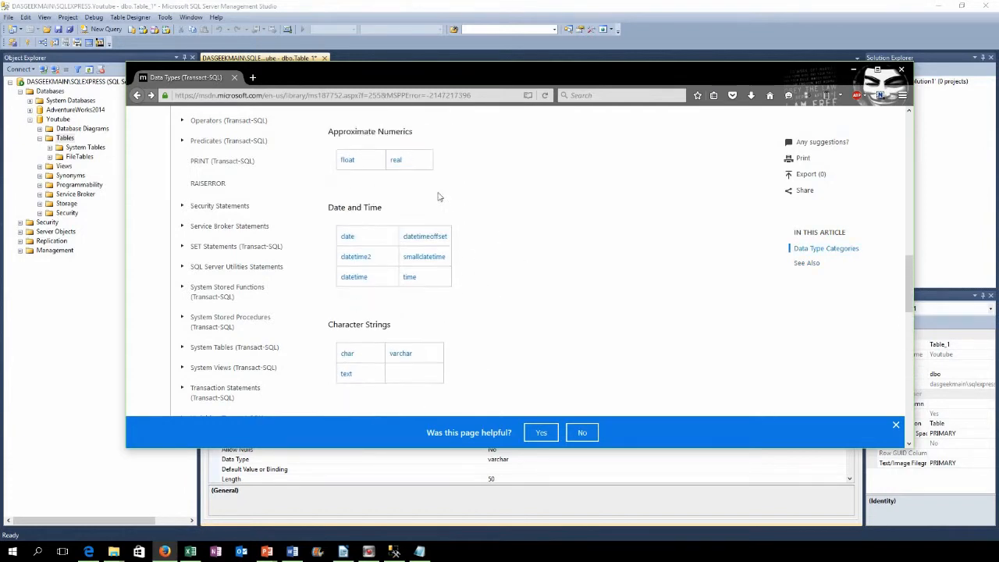
{"action": "scroll", "coordinate": [433, 246], "scroll_direction": "up", "scroll_amount": 2}
{"action": "key", "text": "super+Down"}
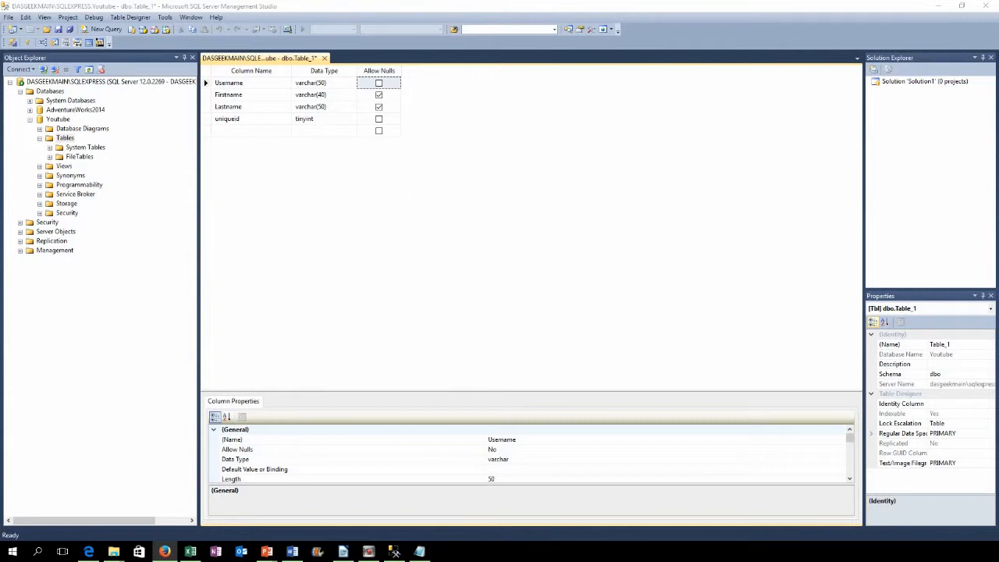
Step: Save the new table under the name 'youtubesubscribers'
{"action": "left_click", "coordinate": [394, 156]}
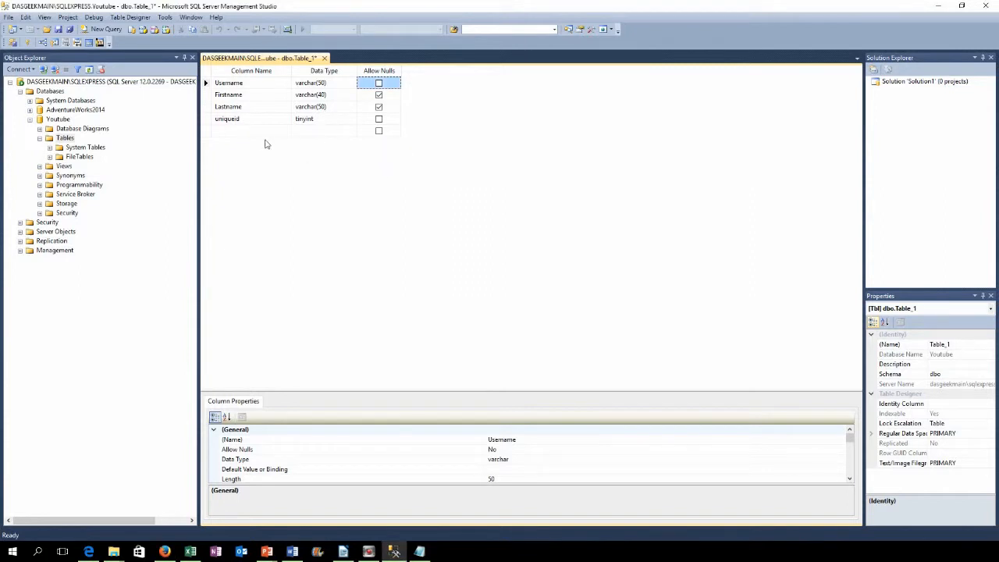
{"action": "left_click", "coordinate": [57, 28]}
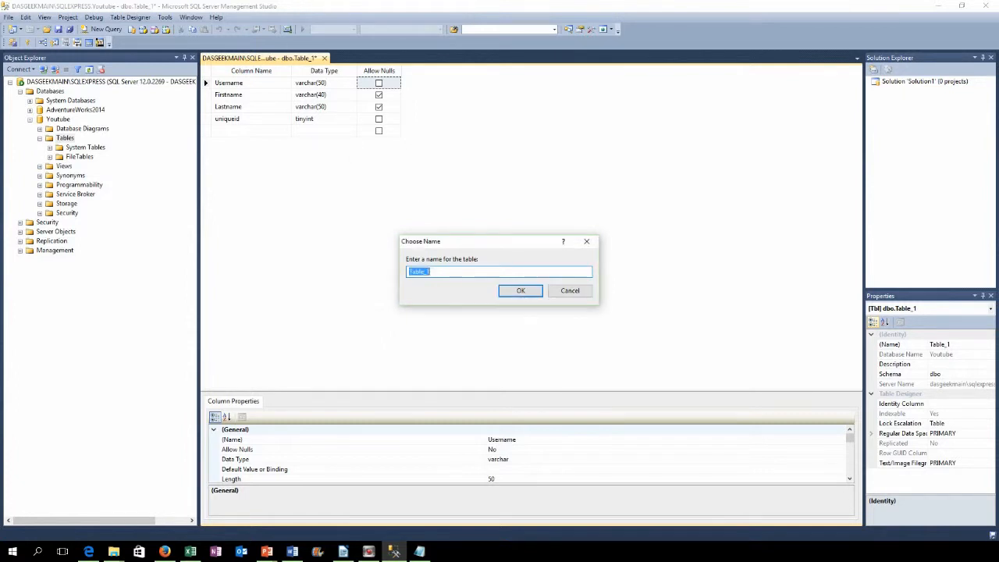
{"action": "type", "text": "youtubeu"}
{"action": "key", "text": "BackSpace"}
{"action": "type", "text": "sy"}
{"action": "key", "text": "BackSpace"}
{"action": "type", "text": "ubscribers"}
{"action": "left_click", "coordinate": [517, 290]}
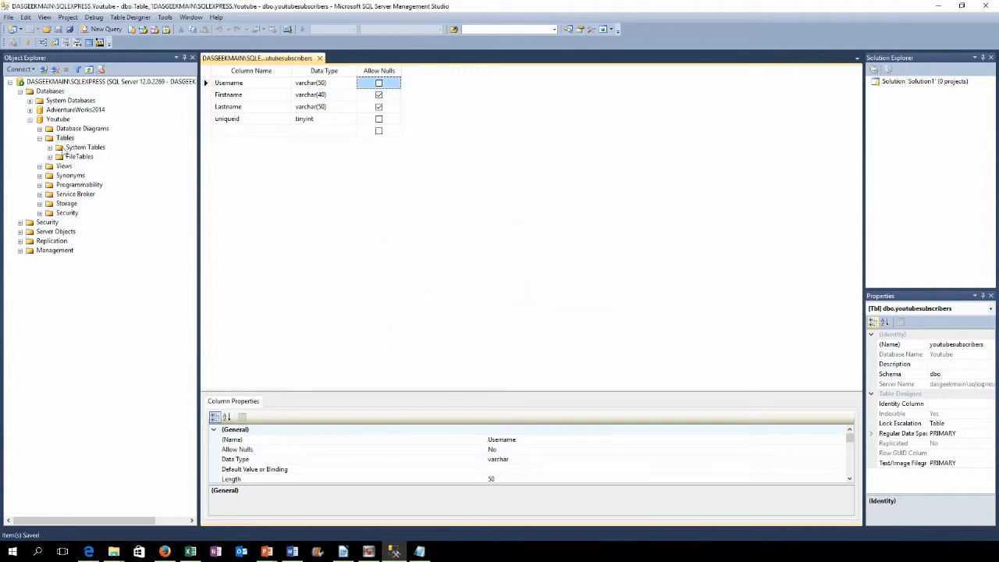
Step: Refresh the Youtube database and open youtubesubscribers with Edit Top 200 Rows
{"action": "right_click", "coordinate": [59, 120]}
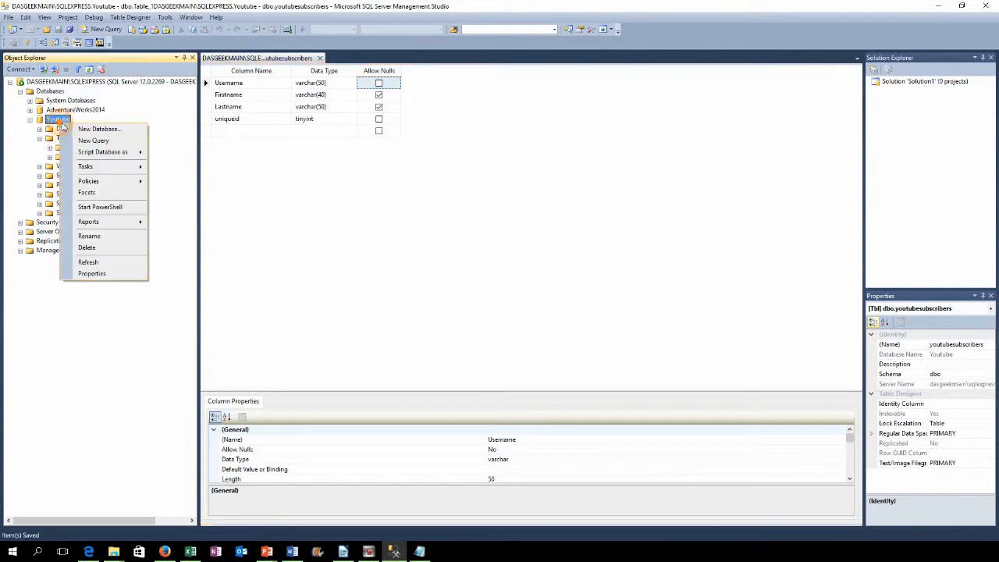
{"action": "left_click", "coordinate": [88, 262]}
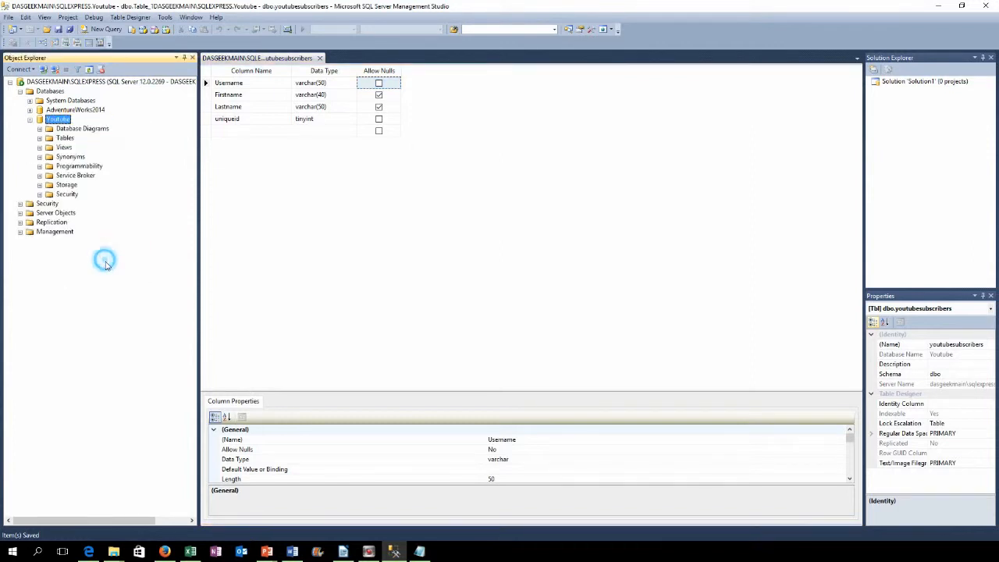
{"action": "left_click", "coordinate": [40, 138]}
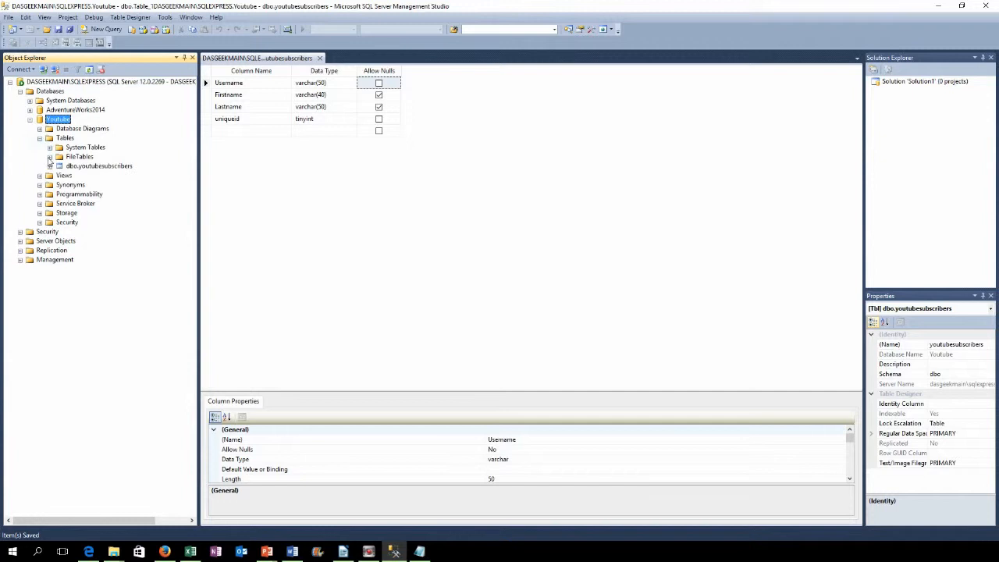
{"action": "right_click", "coordinate": [113, 166]}
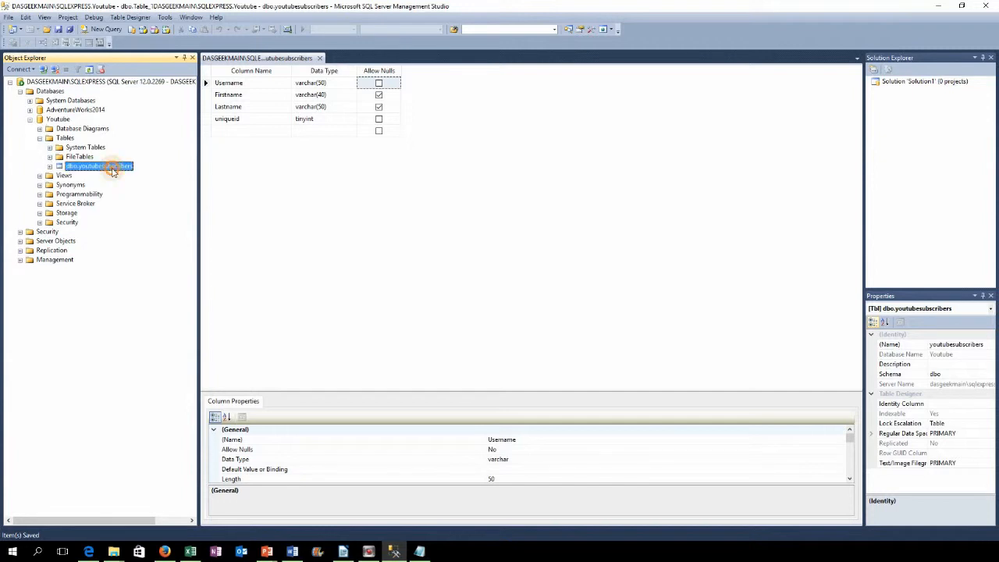
{"action": "left_click", "coordinate": [137, 200]}
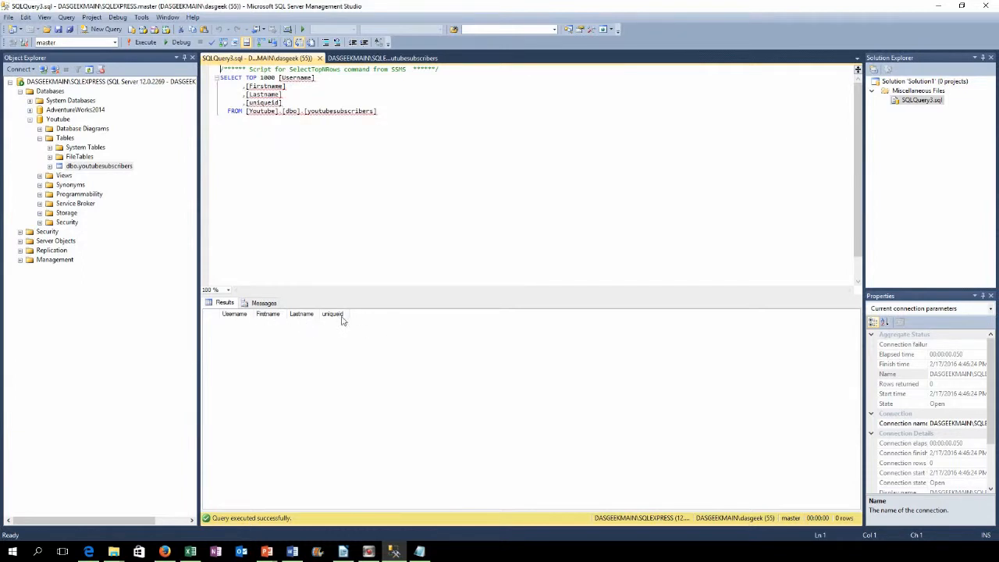
{"action": "right_click", "coordinate": [113, 166]}
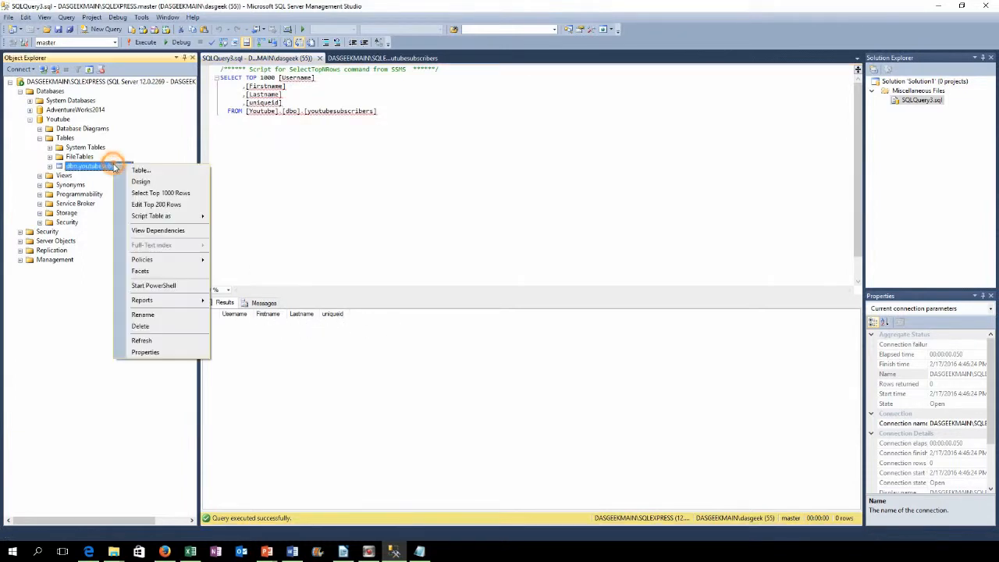
{"action": "left_click", "coordinate": [144, 205]}
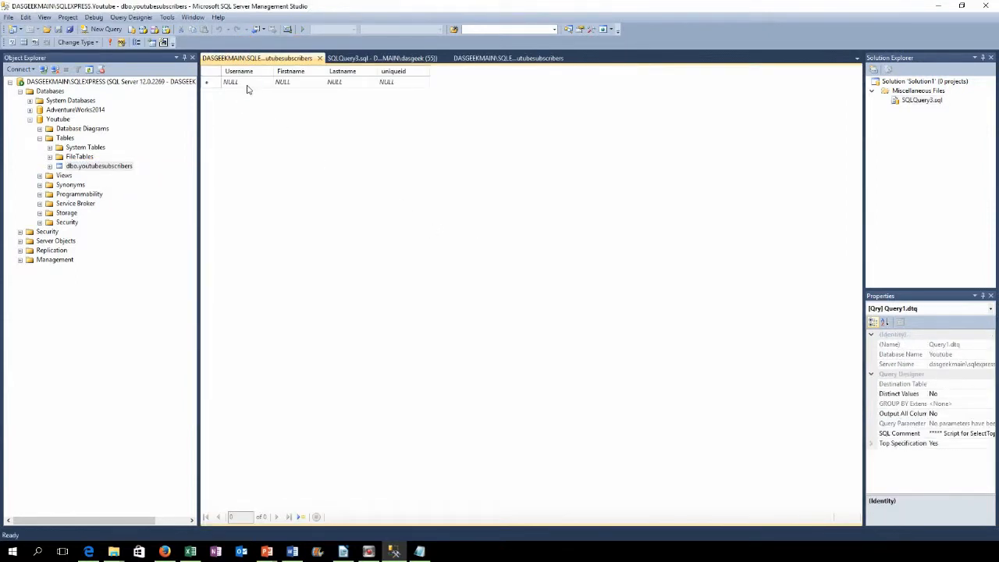
Step: Enter a row with the subscriber's username, first name, last name and uniqueid 25
{"action": "left_click", "coordinate": [247, 85]}
{"action": "type", "text": "dasgeek"}
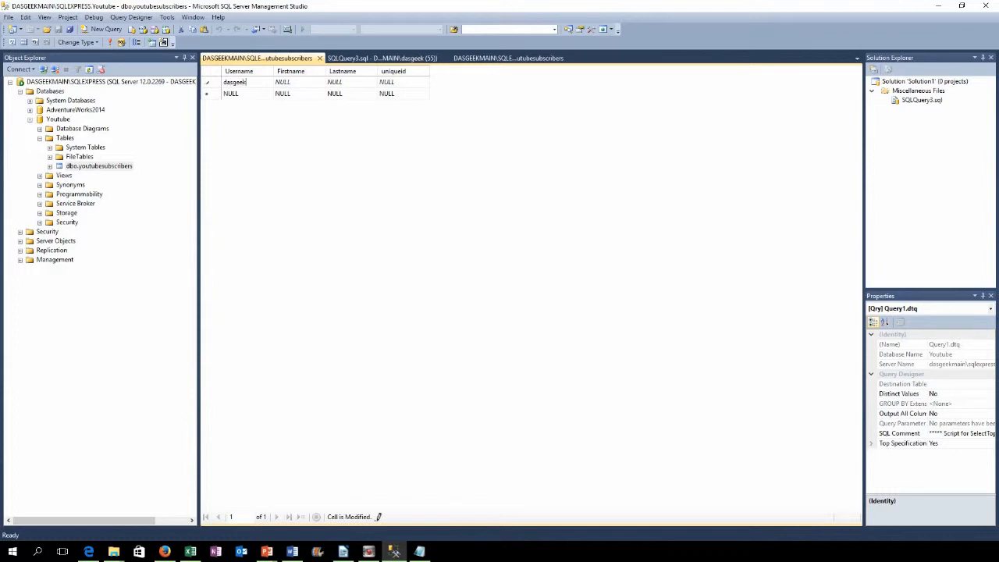
{"action": "key", "text": "Tab"}
{"action": "key", "text": "Tab"}
{"action": "key", "text": "Tab"}
{"action": "type", "text": "25"}
{"action": "key", "text": "Tab"}
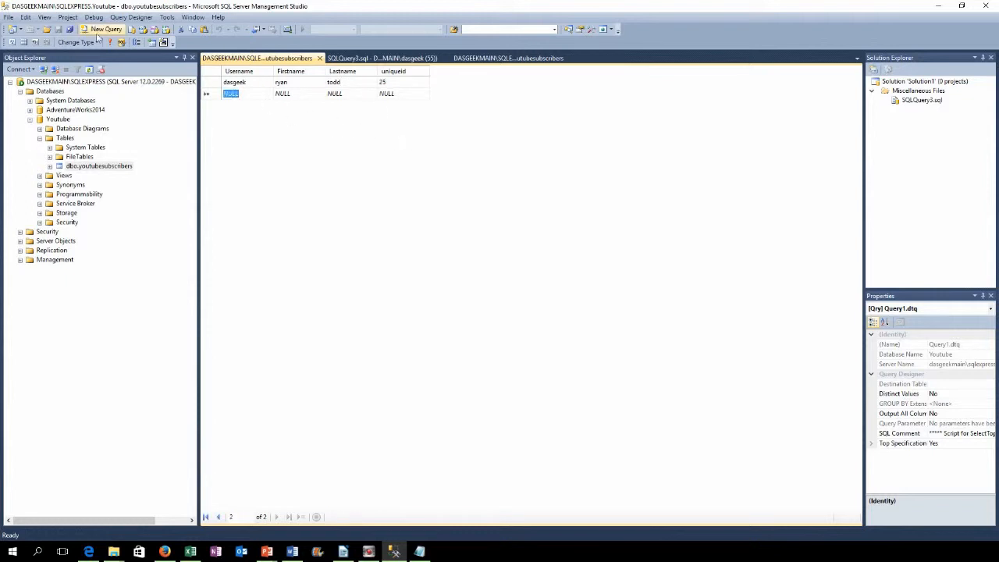
Step: Close the row editor and run Select Top 1000 Rows on youtubesubscribers
{"action": "left_click", "coordinate": [320, 60]}
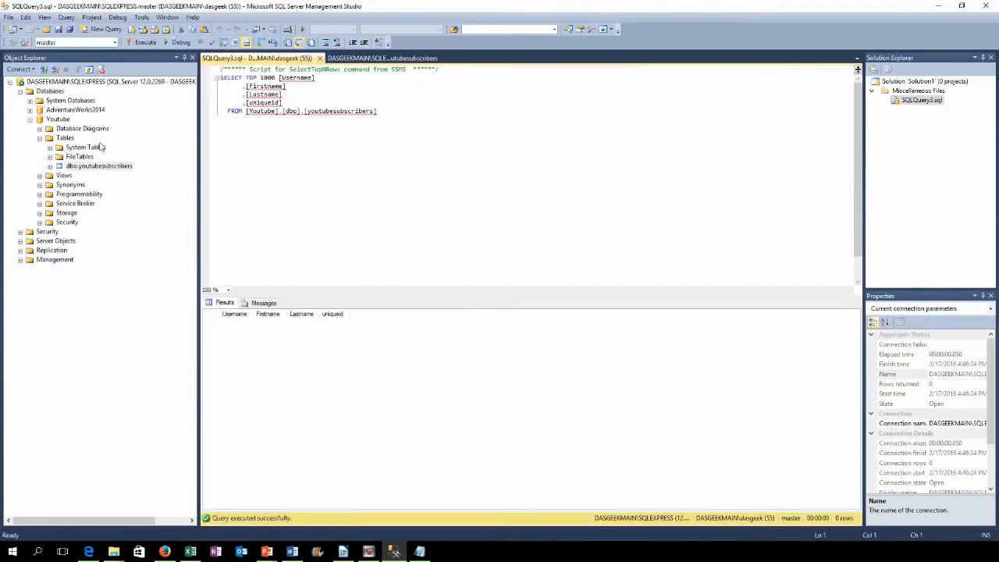
{"action": "left_click", "coordinate": [98, 168]}
{"action": "right_click", "coordinate": [97, 167]}
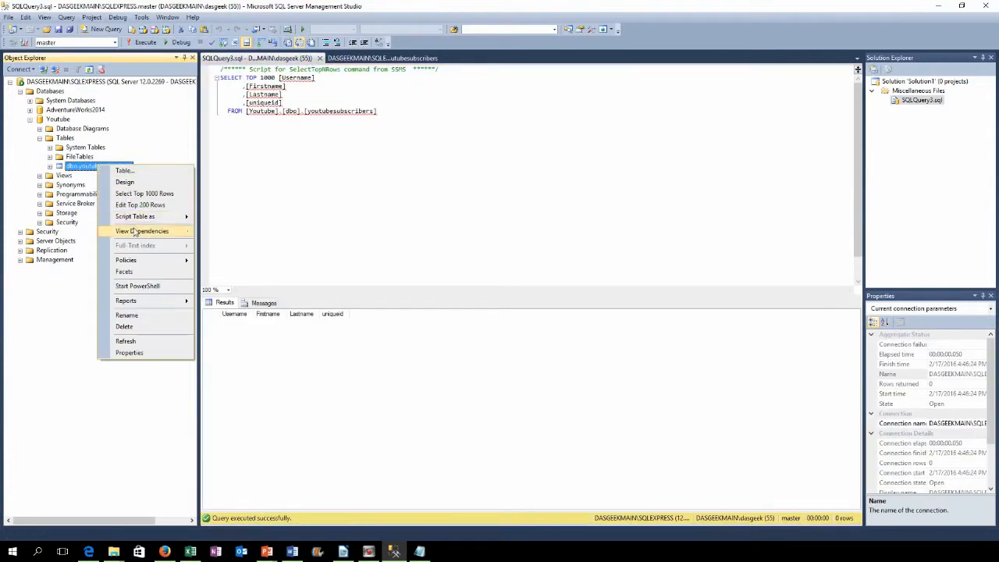
{"action": "left_click", "coordinate": [105, 194]}
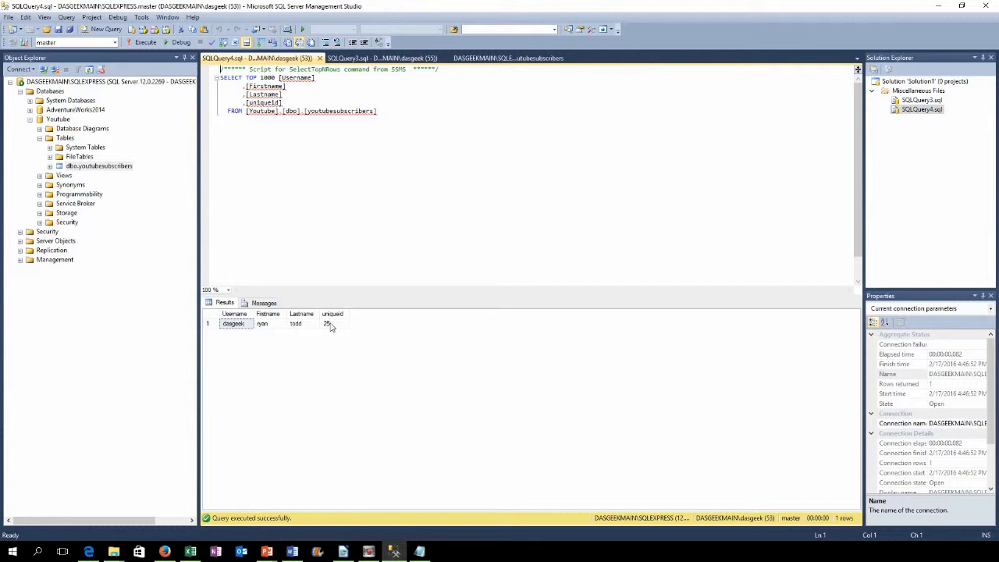
Step: Open the table design at the uniqueid column and set uniqueid as the primary key
{"action": "left_click", "coordinate": [49, 166]}
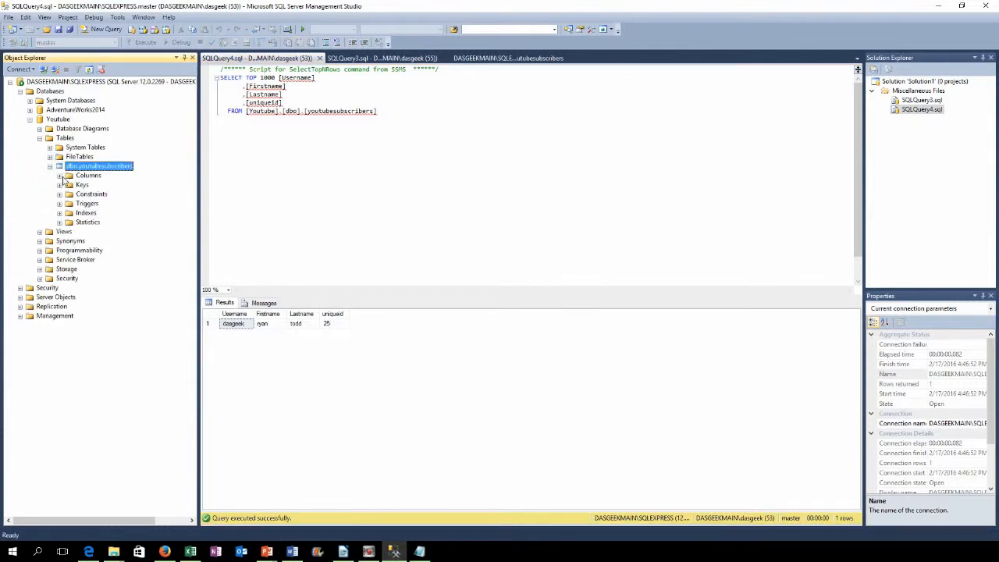
{"action": "left_click", "coordinate": [60, 176]}
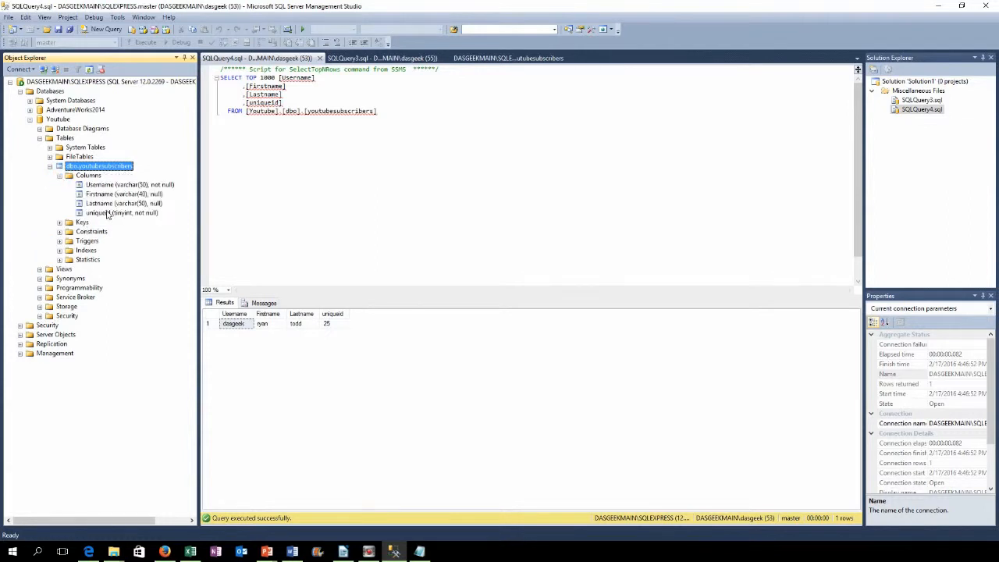
{"action": "right_click", "coordinate": [104, 213]}
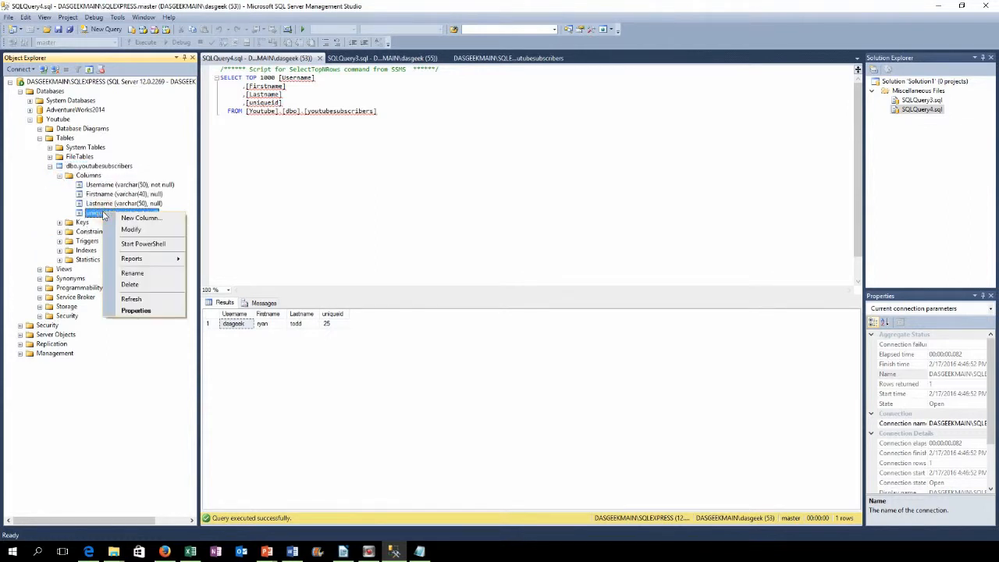
{"action": "left_click", "coordinate": [117, 226]}
{"action": "left_click", "coordinate": [206, 121]}
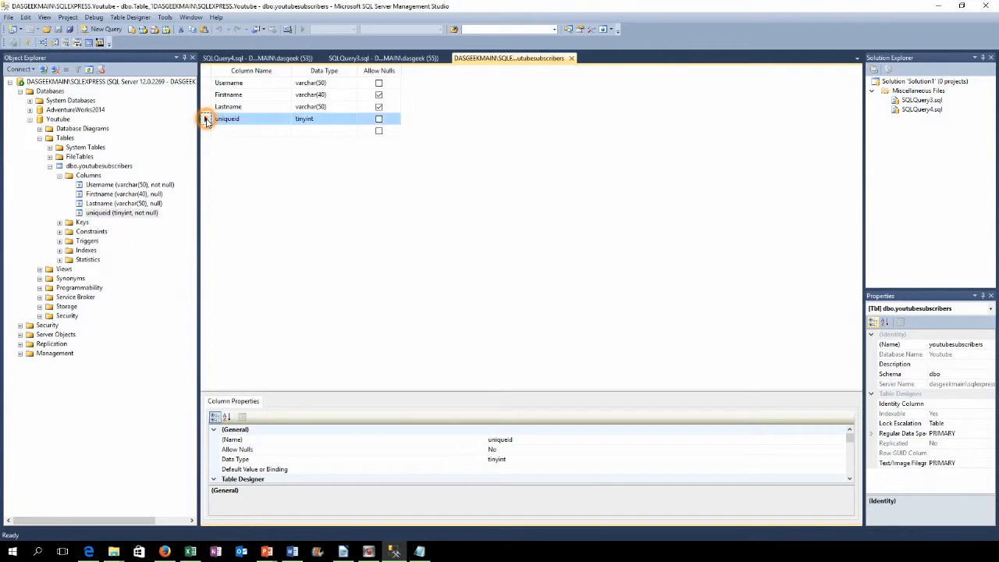
{"action": "right_click", "coordinate": [207, 120]}
{"action": "left_click", "coordinate": [230, 127]}
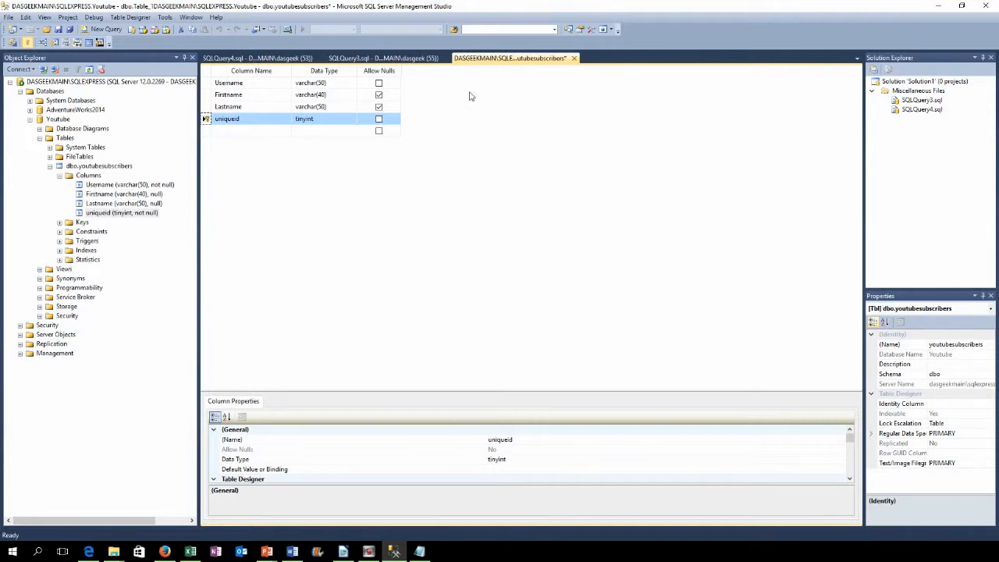
Step: Close the table design without saving, then close the SQLQuery3 and SQLQuery4 windows
{"action": "left_click", "coordinate": [573, 58]}
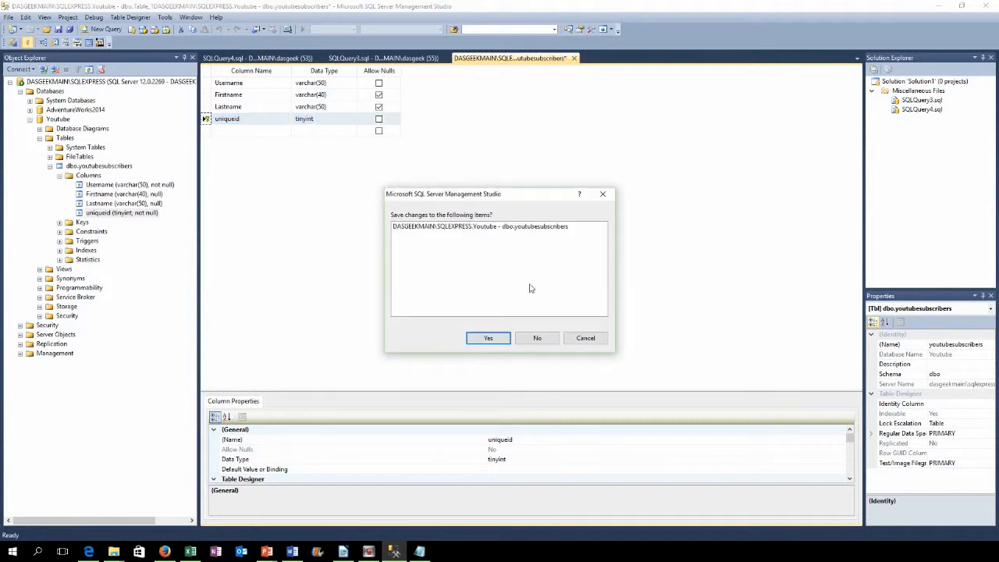
{"action": "left_click", "coordinate": [539, 341]}
{"action": "left_click", "coordinate": [390, 59]}
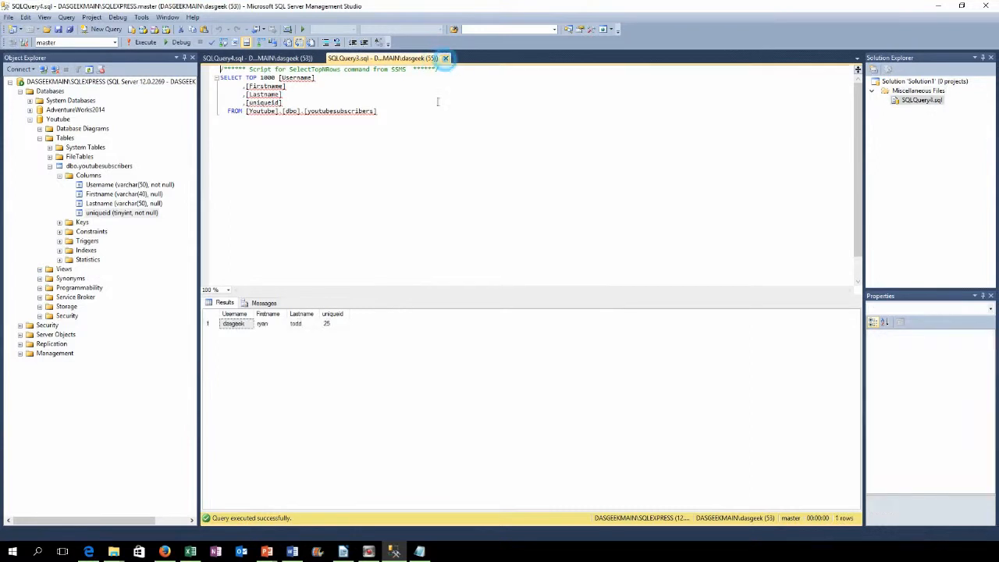
{"action": "left_click", "coordinate": [441, 58]}
{"action": "left_click", "coordinate": [319, 59]}
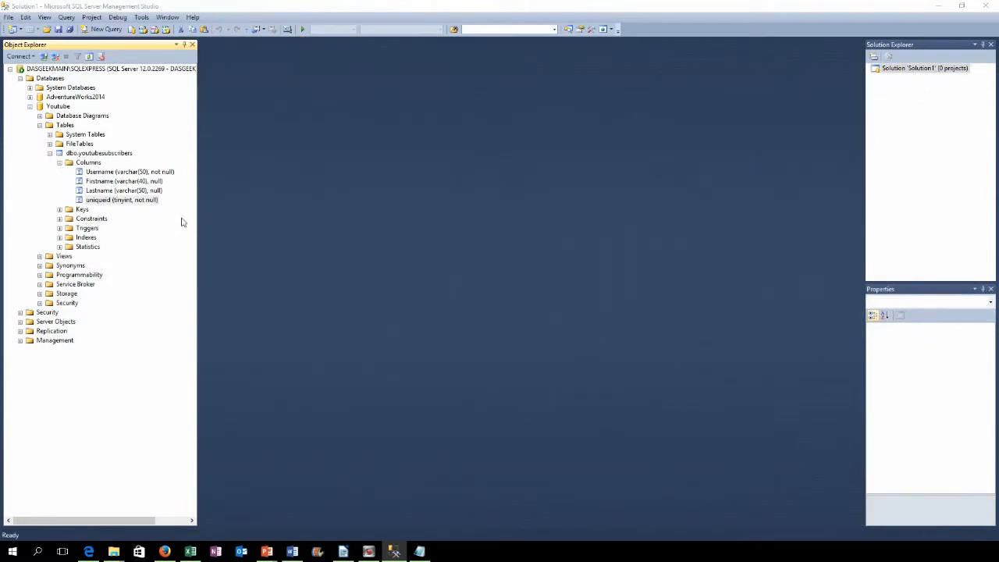
{"action": "right_click", "coordinate": [86, 154]}
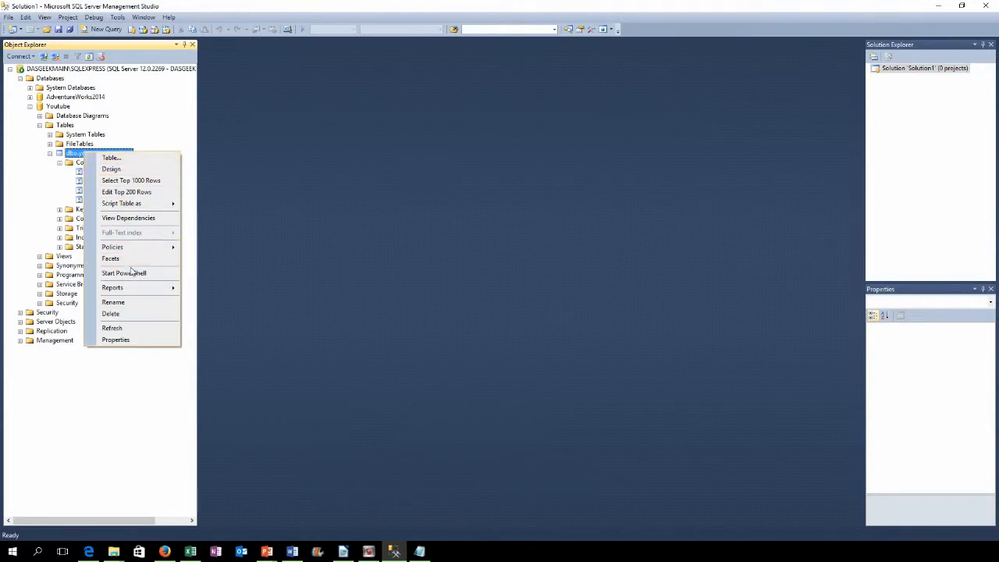
Step: Delete the youtubesubscribers table after reviewing its dependencies
{"action": "left_click", "coordinate": [131, 322]}
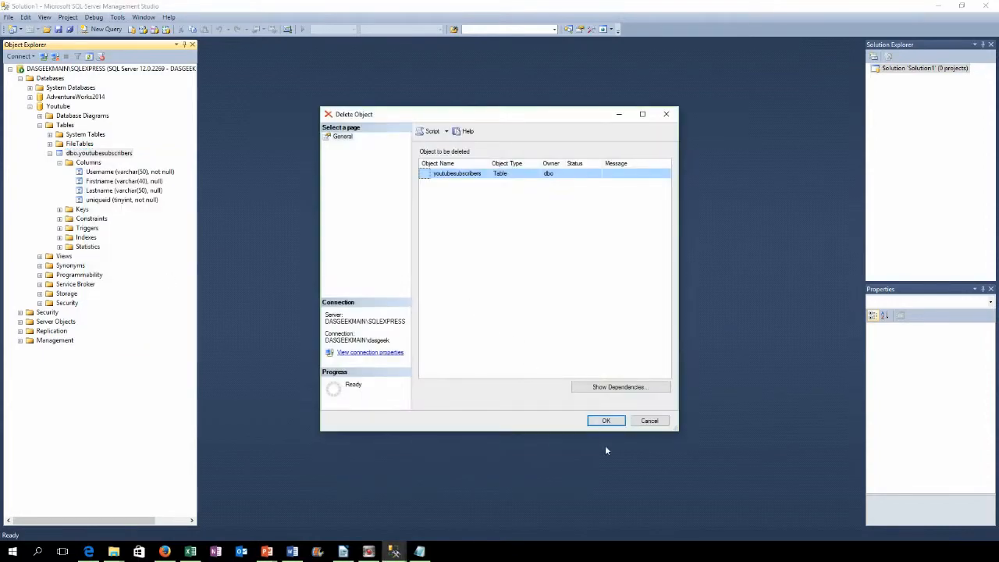
{"action": "left_click", "coordinate": [619, 387]}
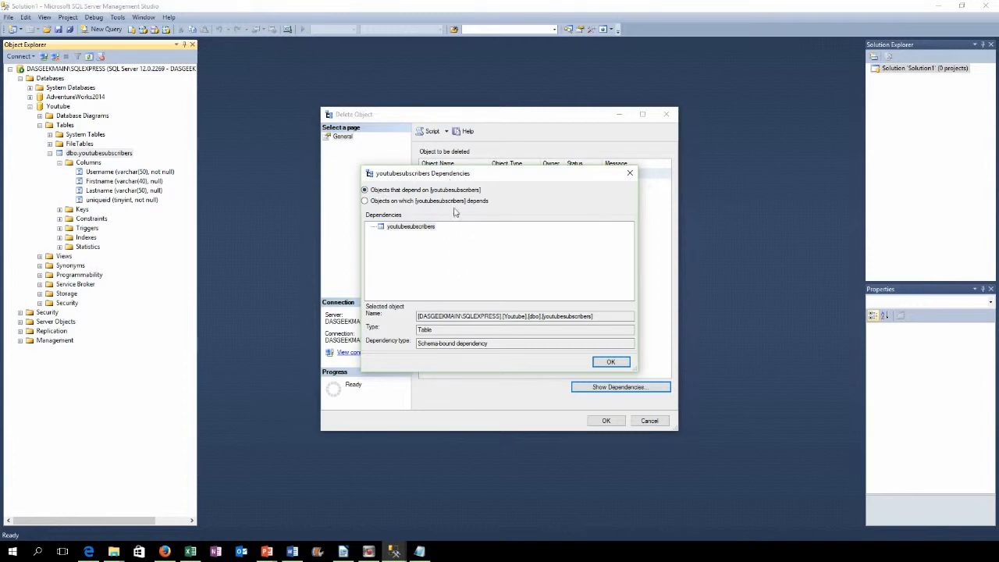
{"action": "left_click", "coordinate": [605, 361]}
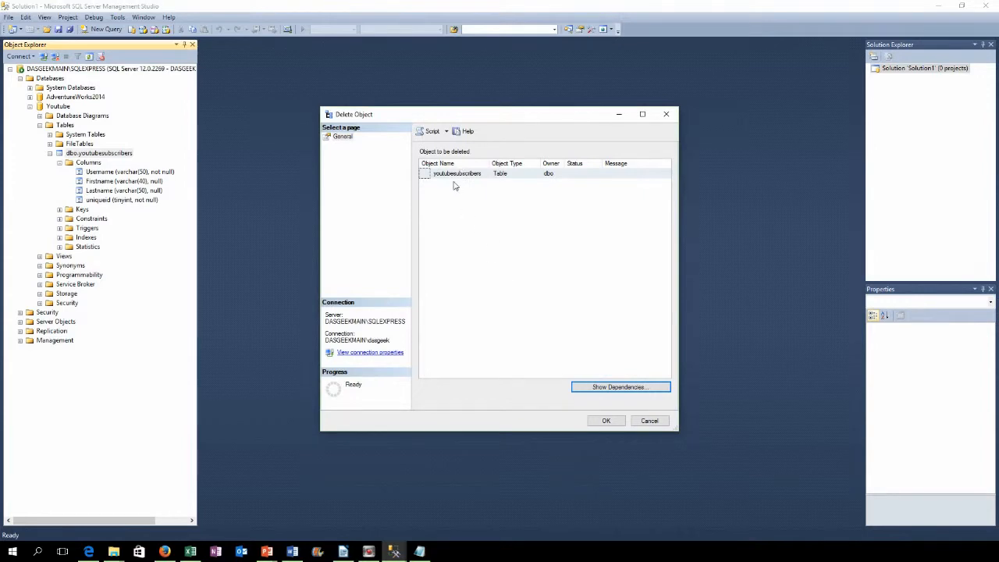
{"action": "left_click", "coordinate": [456, 174]}
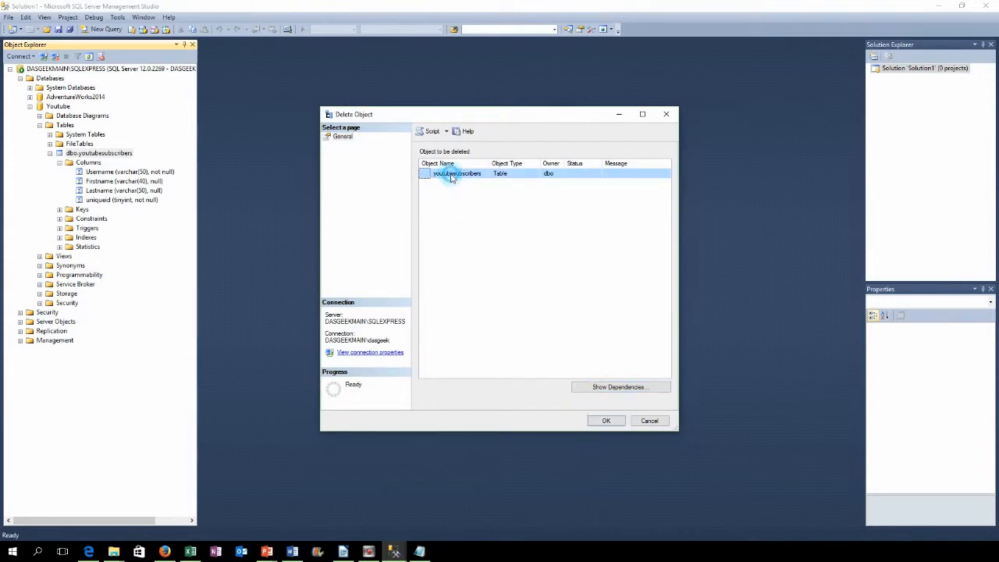
{"action": "left_click", "coordinate": [606, 421]}
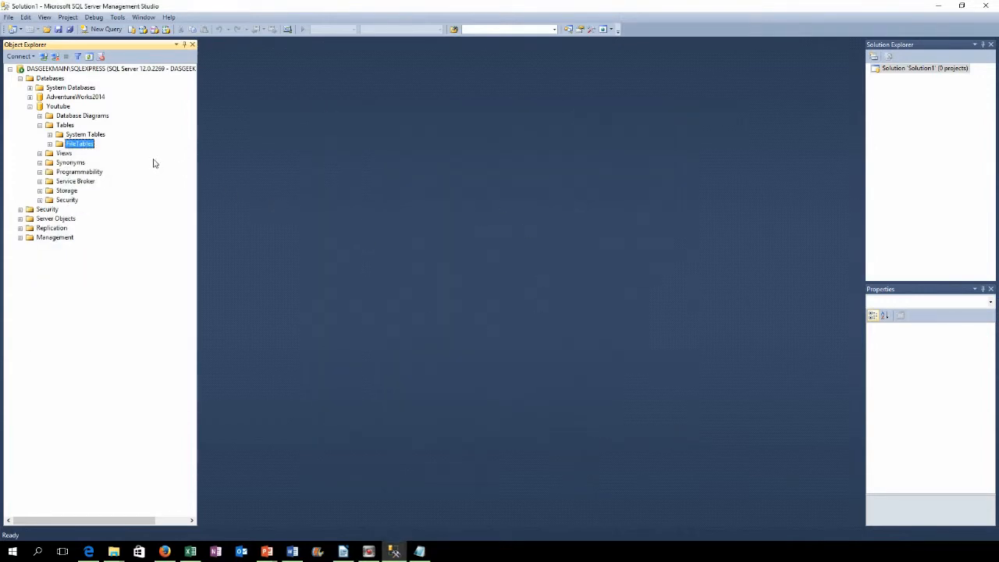
Step: Delete the Youtube database and open a new blank query window
{"action": "right_click", "coordinate": [66, 108]}
{"action": "left_click", "coordinate": [119, 225]}
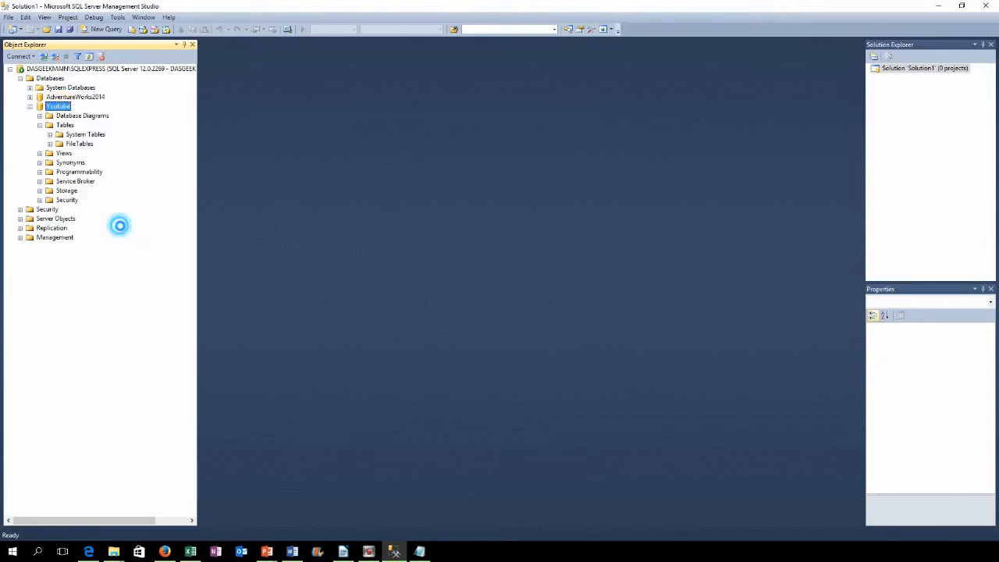
{"action": "left_click", "coordinate": [606, 421]}
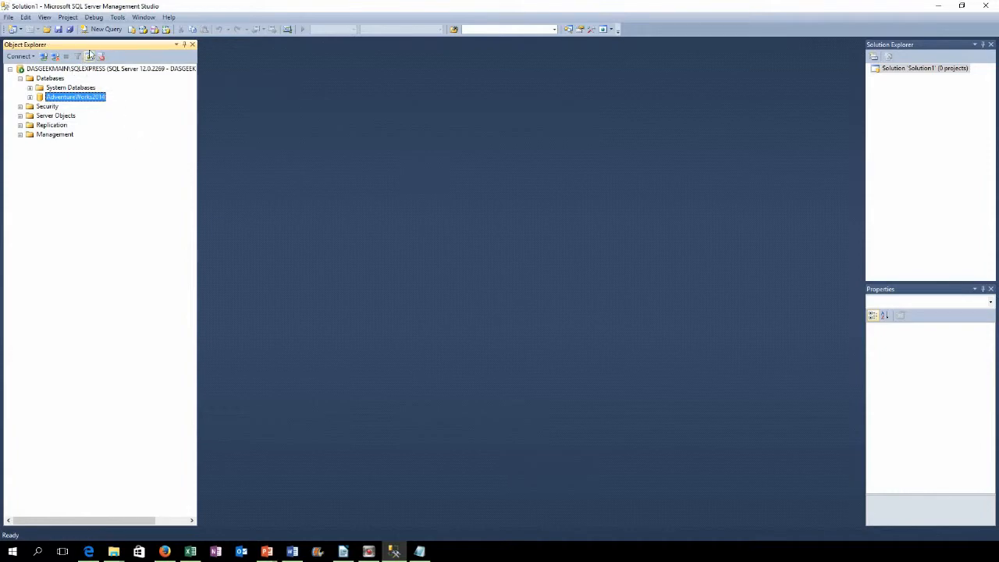
{"action": "left_click", "coordinate": [94, 30]}
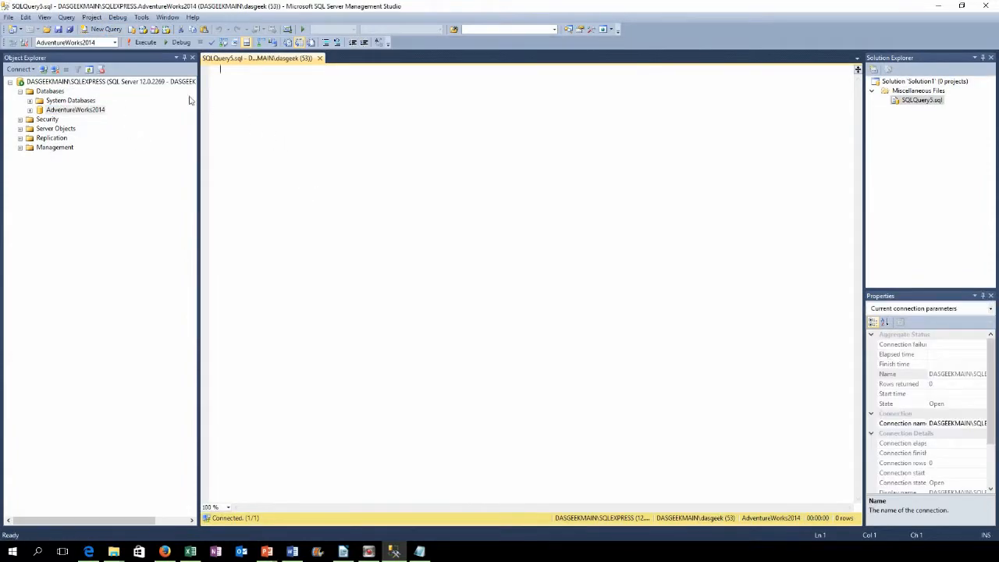
Step: Set the query's Available Databases target to master
{"action": "left_click", "coordinate": [115, 45]}
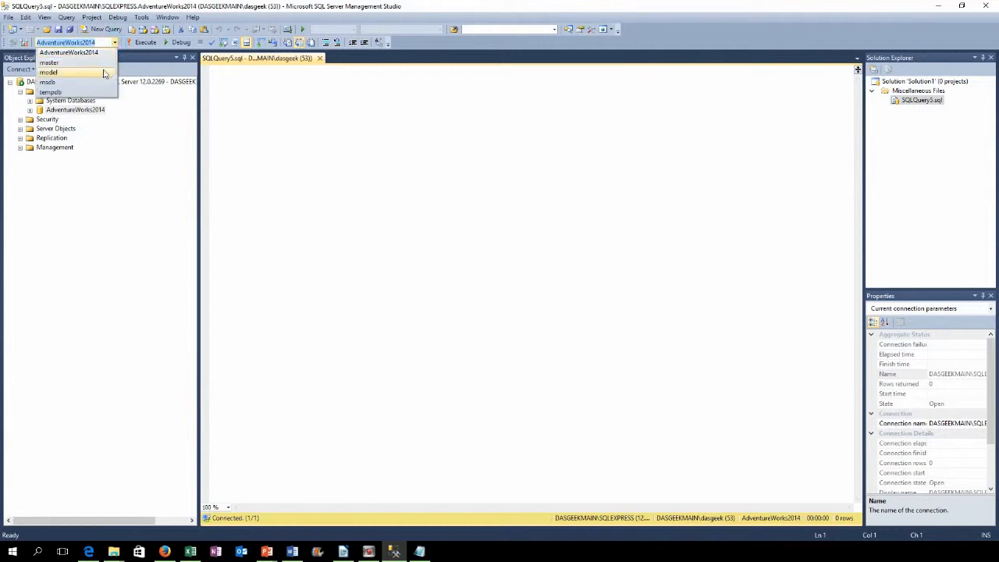
{"action": "left_click", "coordinate": [95, 69]}
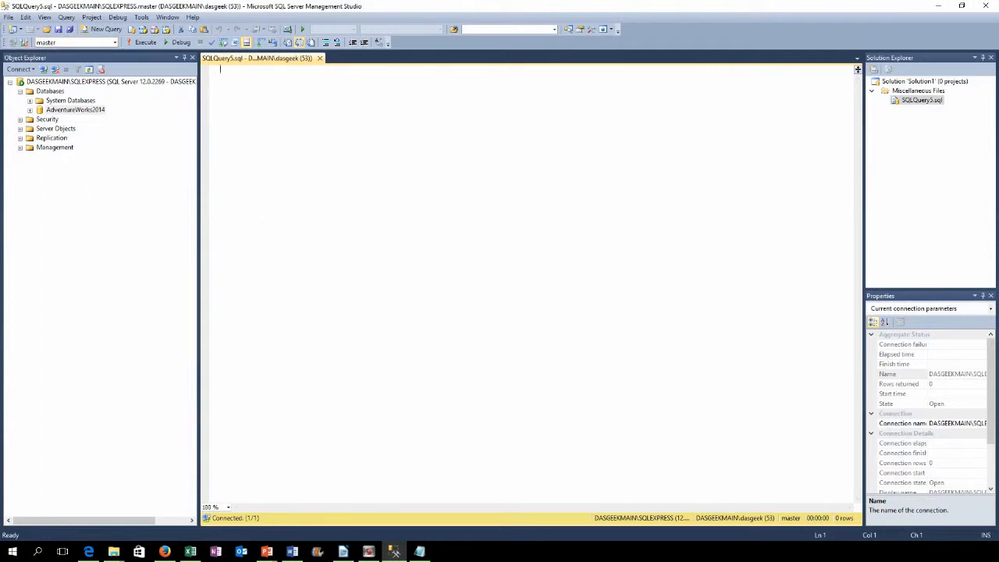
{"action": "key", "text": "alt+Tab"}
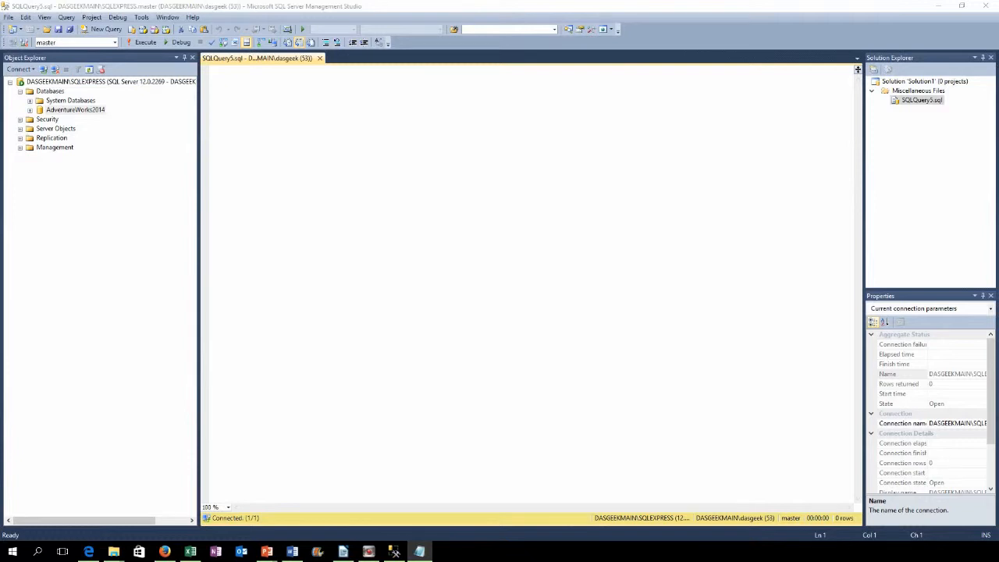
Step: Paste the Youtube database script into the empty query and highlight its Create Database Youtube line
{"action": "right_click", "coordinate": [299, 87]}
{"action": "left_click", "coordinate": [336, 118]}
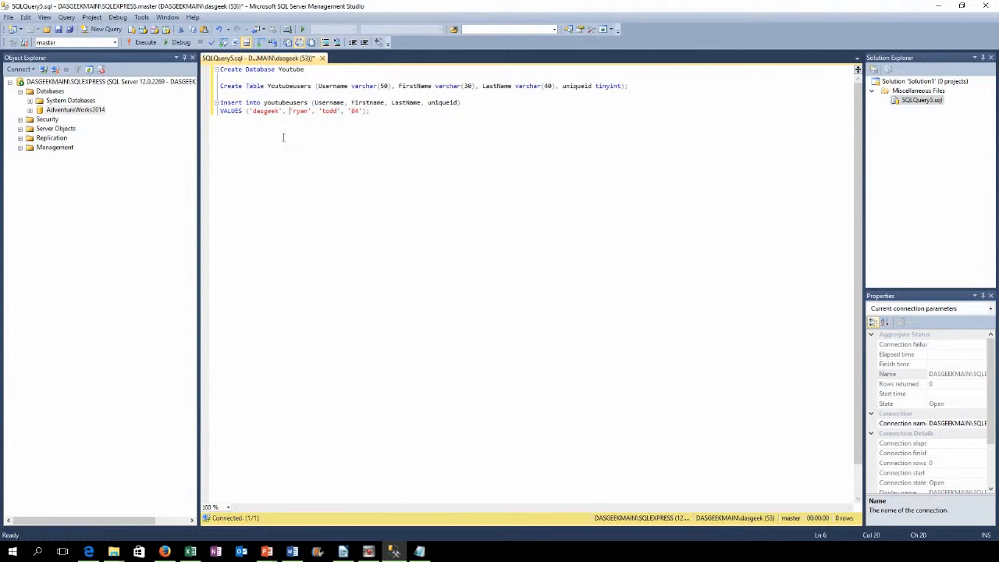
{"action": "left_click_drag", "start_coordinate": [319, 69], "coordinate": [220, 69]}
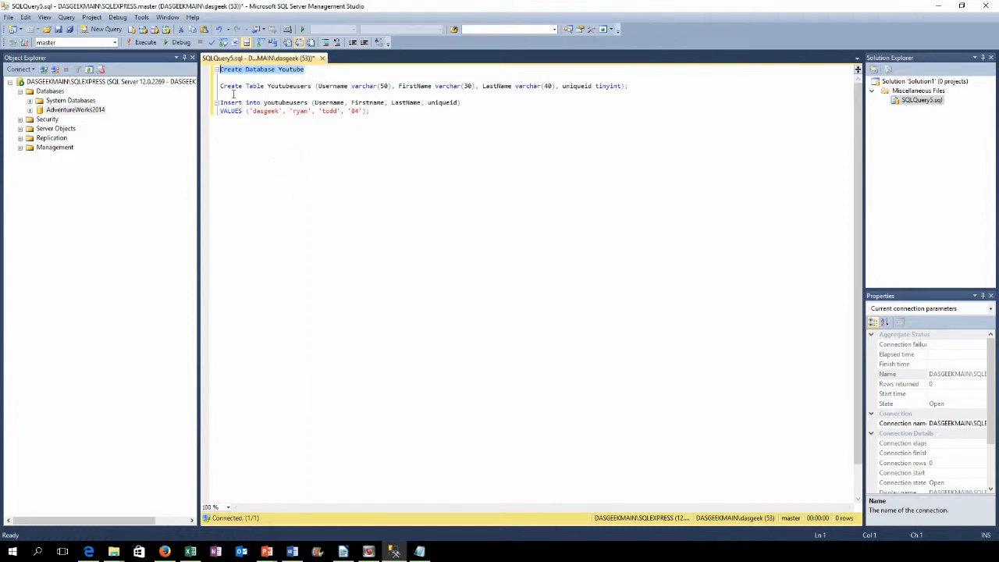
Step: Run only the Create Database Youtube line, then refresh the server so Youtube appears under Databases
{"action": "left_click", "coordinate": [147, 43]}
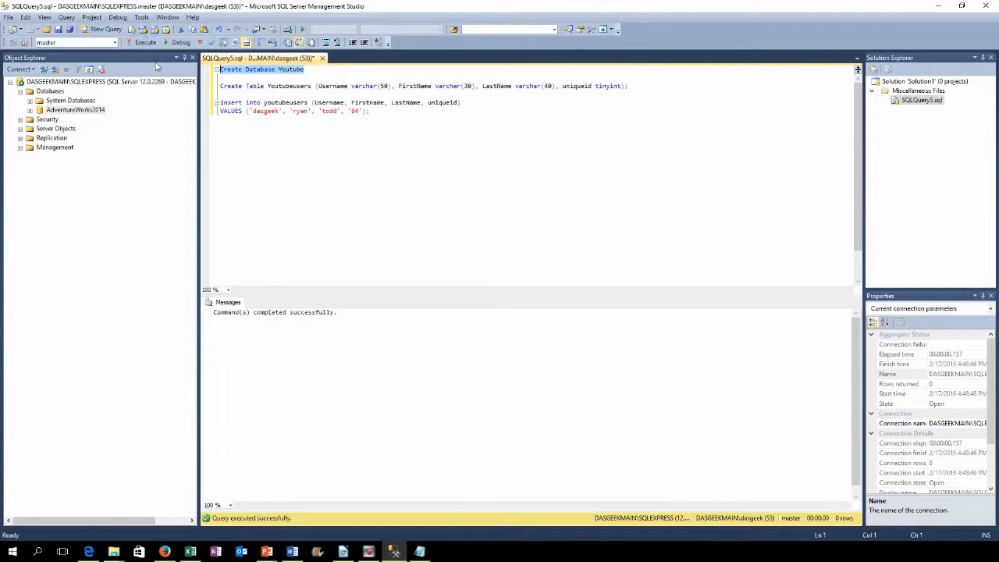
{"action": "right_click", "coordinate": [45, 81]}
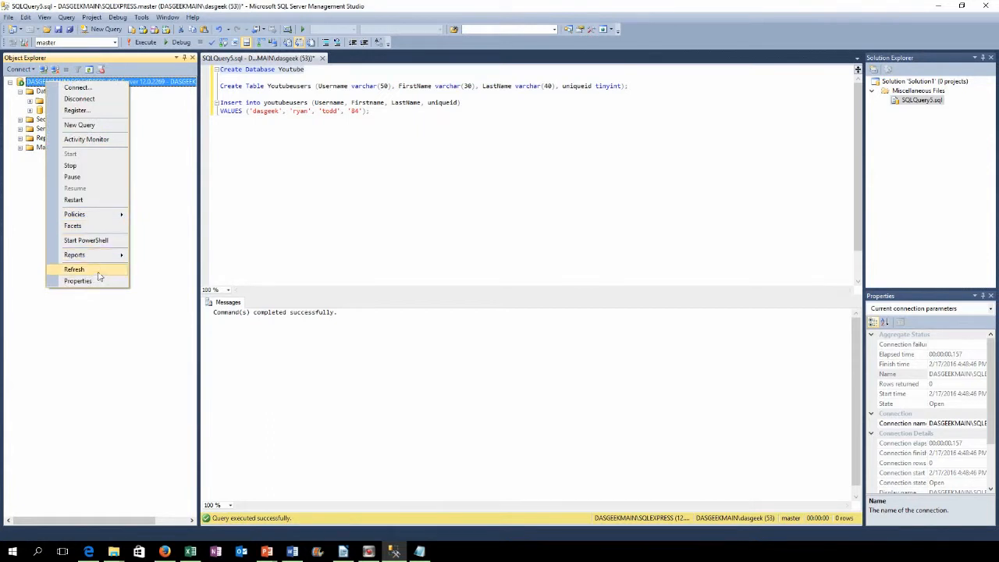
{"action": "left_click", "coordinate": [98, 272]}
{"action": "left_click", "coordinate": [21, 92]}
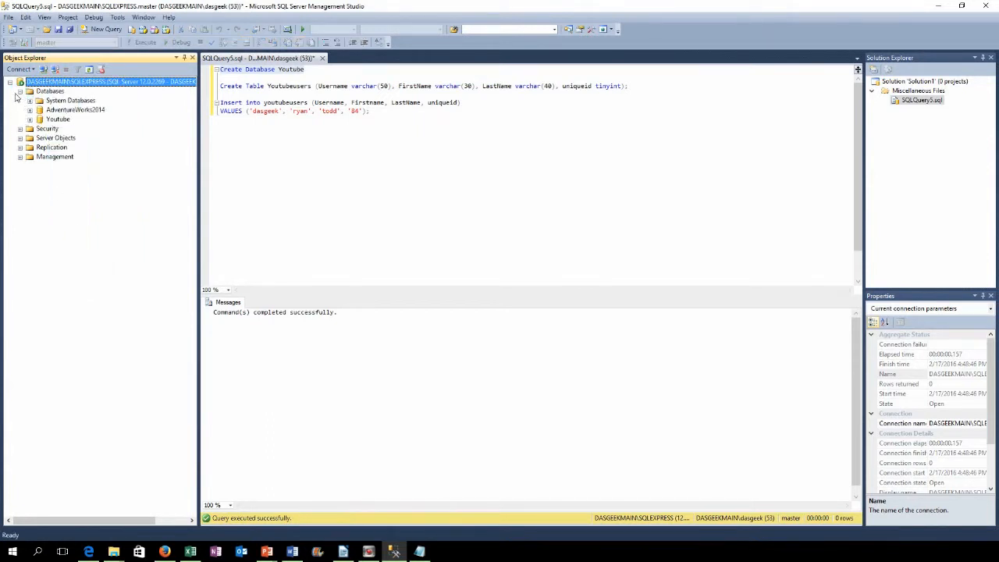
Step: Run the Create Table Youtubeusers statement with Youtube as the target database
{"action": "left_click", "coordinate": [57, 120]}
{"action": "left_click", "coordinate": [338, 90]}
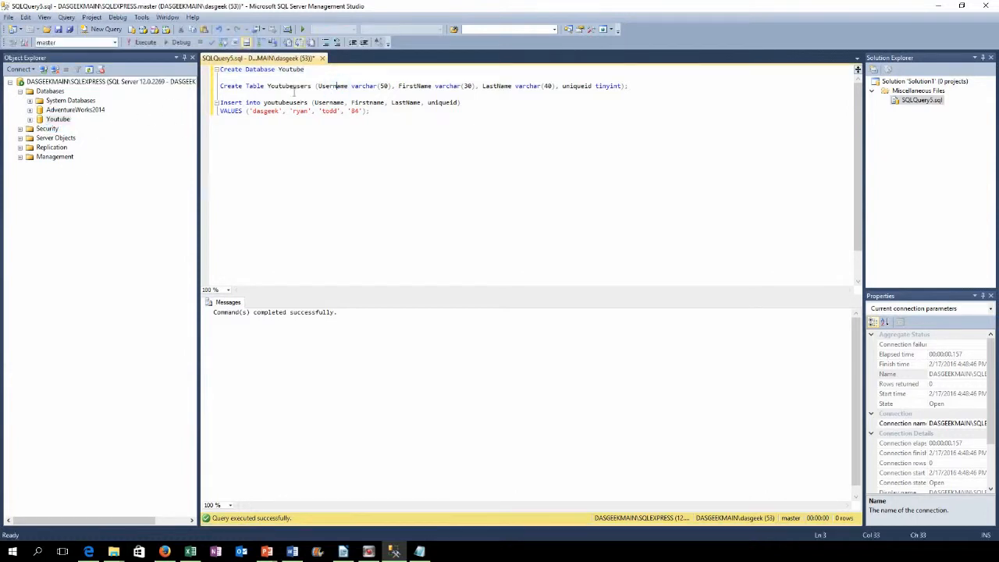
{"action": "key", "text": "shift+Up"}
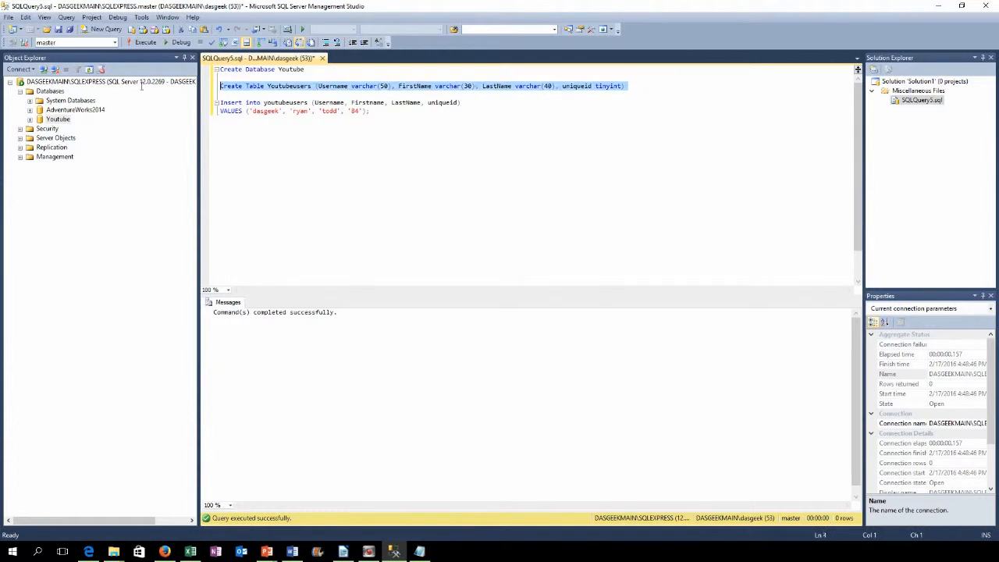
{"action": "left_click", "coordinate": [115, 43]}
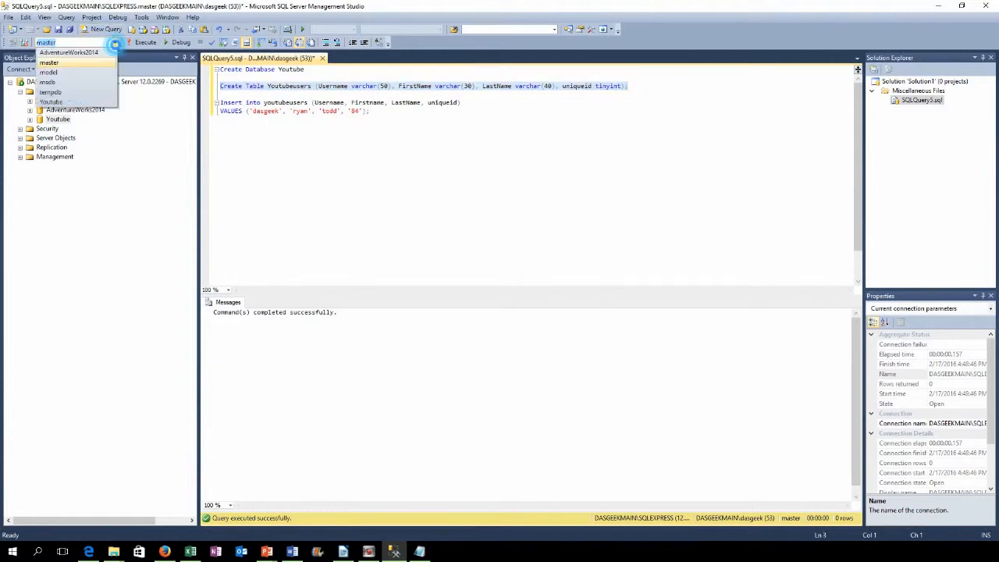
{"action": "left_click", "coordinate": [82, 101]}
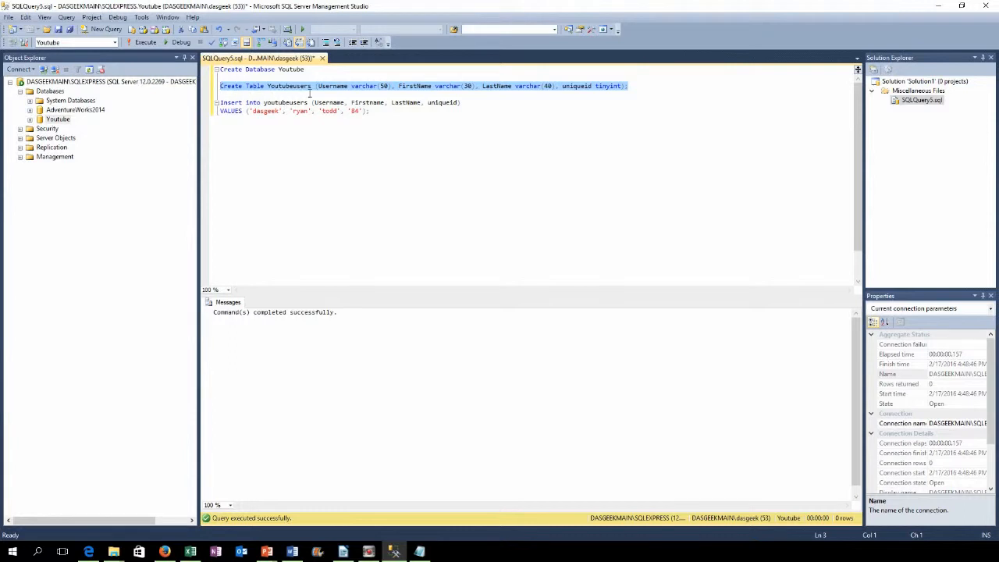
{"action": "left_click", "coordinate": [137, 45]}
Step: Refresh the Youtube database and expand its Tables to reveal dbo.Youtubeusers
{"action": "right_click", "coordinate": [48, 123]}
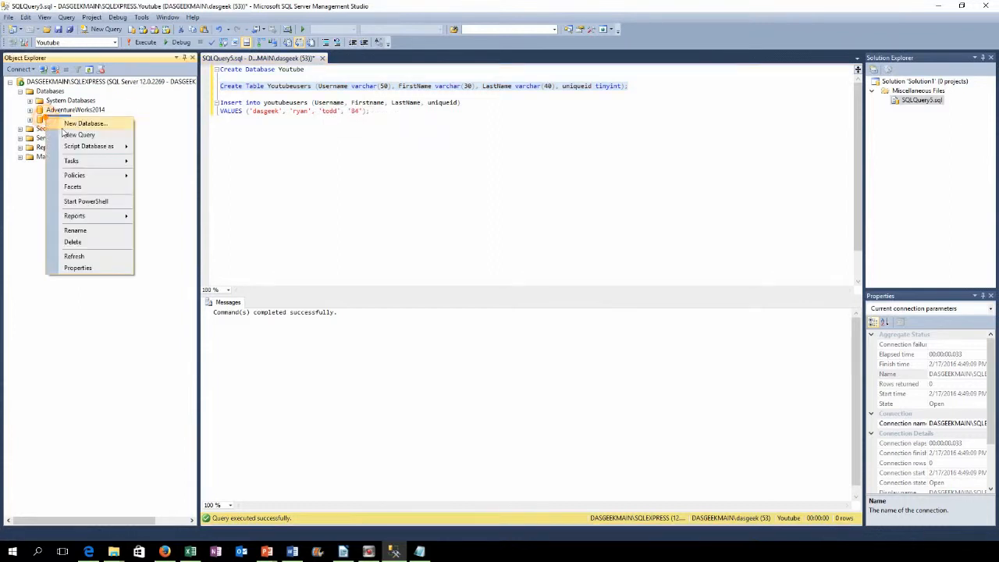
{"action": "left_click", "coordinate": [84, 256]}
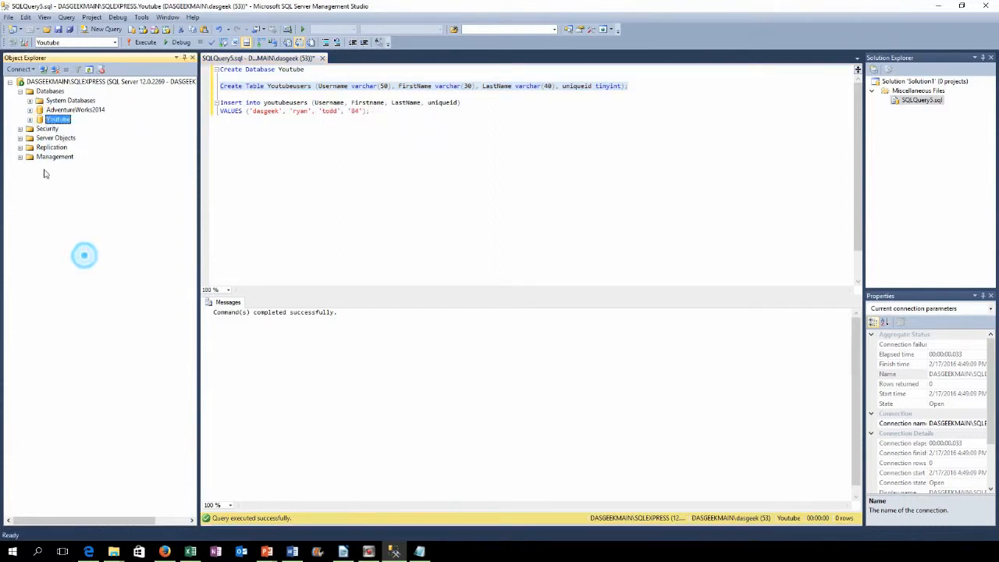
{"action": "left_click", "coordinate": [30, 119]}
{"action": "left_click", "coordinate": [39, 137]}
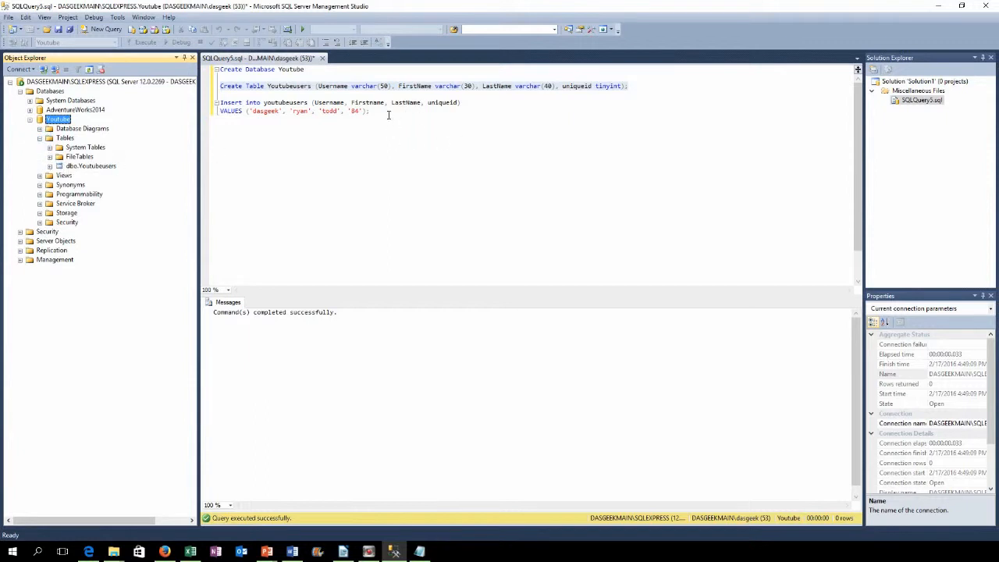
Step: Run the Insert statement adding the uniqueid 84 row, and list Youtubeusers' top 1000 rows to confirm it
{"action": "left_click_drag", "start_coordinate": [388, 115], "coordinate": [220, 102]}
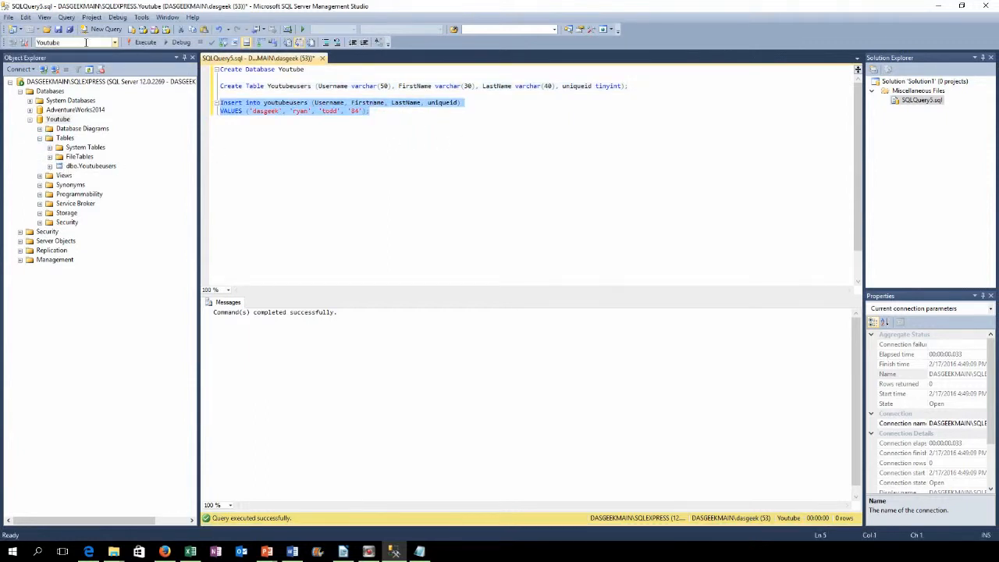
{"action": "left_click", "coordinate": [138, 43]}
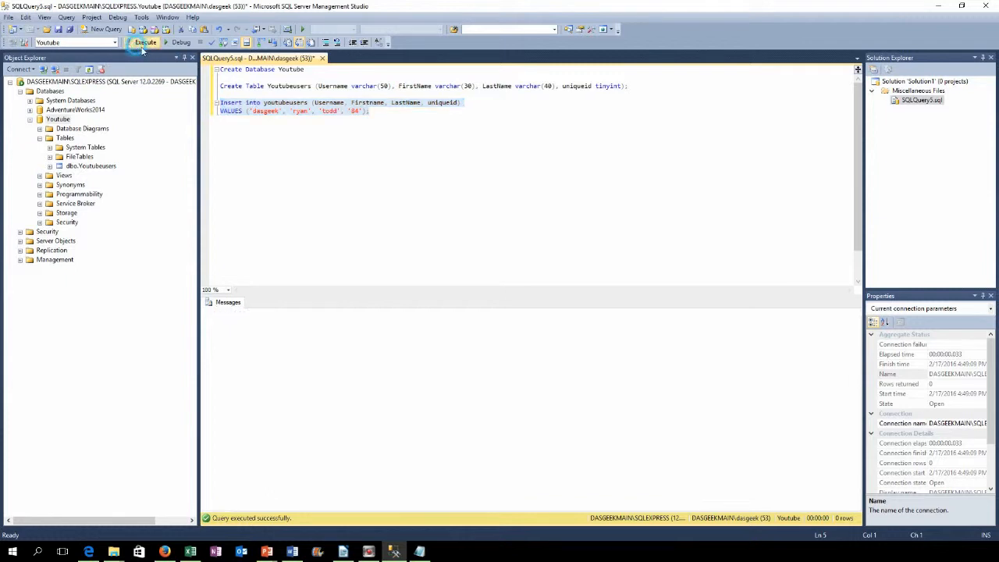
{"action": "right_click", "coordinate": [86, 167]}
{"action": "left_click", "coordinate": [95, 196]}
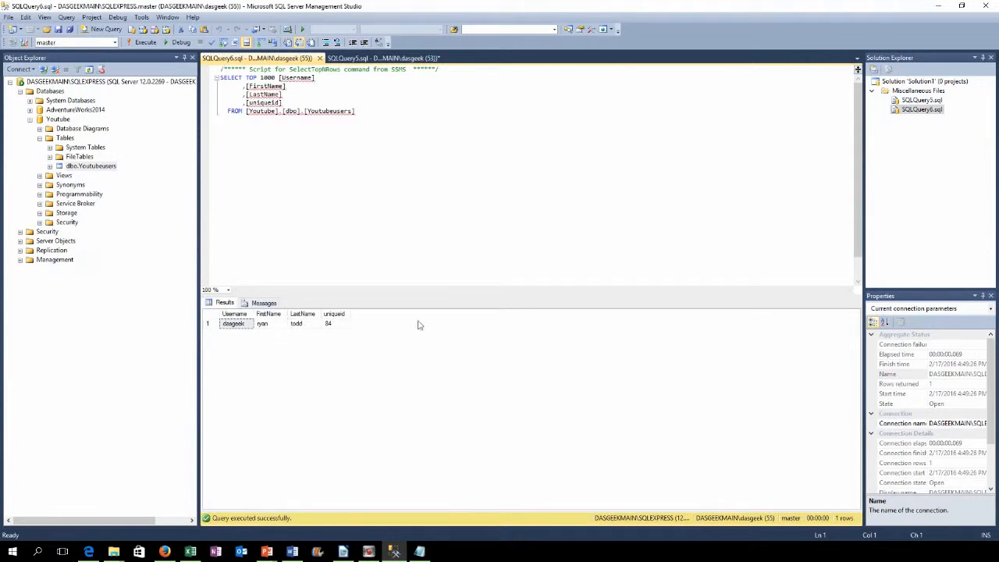
{"action": "left_click", "coordinate": [367, 58]}
{"action": "left_click", "coordinate": [336, 111]}
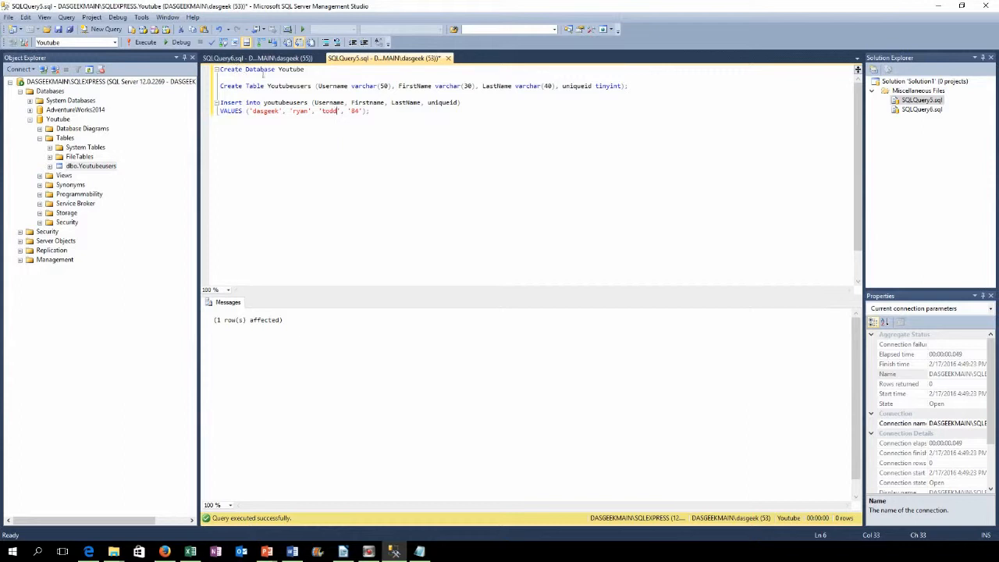
{"action": "left_click_drag", "start_coordinate": [306, 69], "coordinate": [319, 91]}
{"action": "left_click", "coordinate": [222, 93]}
{"action": "left_click", "coordinate": [322, 89]}
{"action": "left_click_drag", "start_coordinate": [307, 104], "coordinate": [263, 104]}
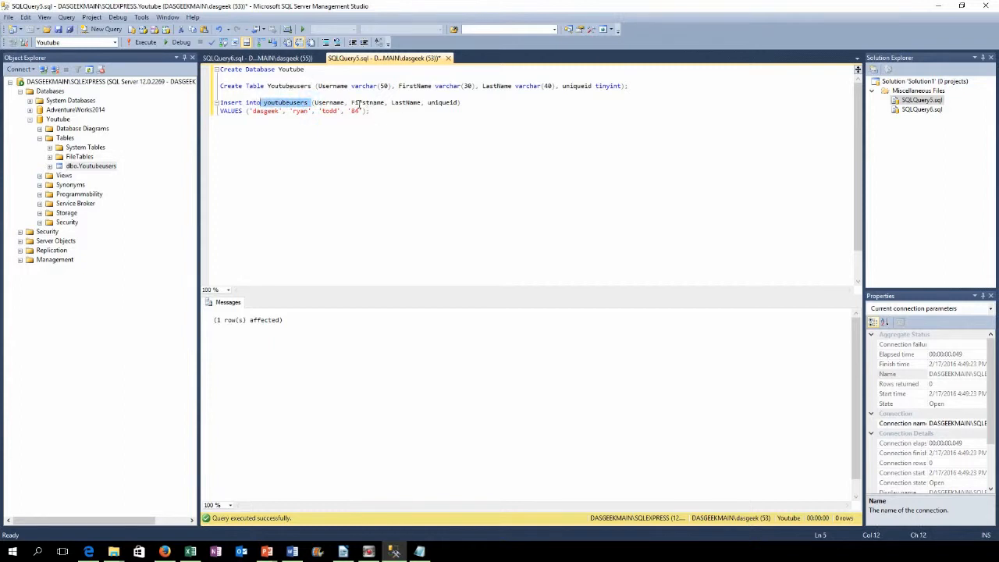
{"action": "left_click_drag", "start_coordinate": [329, 102], "coordinate": [459, 103]}
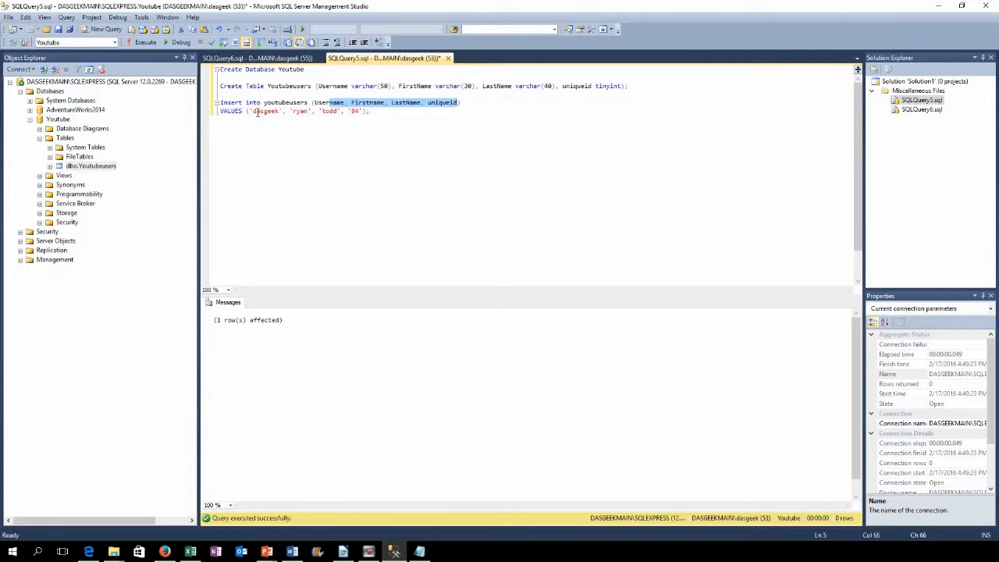
{"action": "left_click_drag", "start_coordinate": [253, 111], "coordinate": [362, 113]}
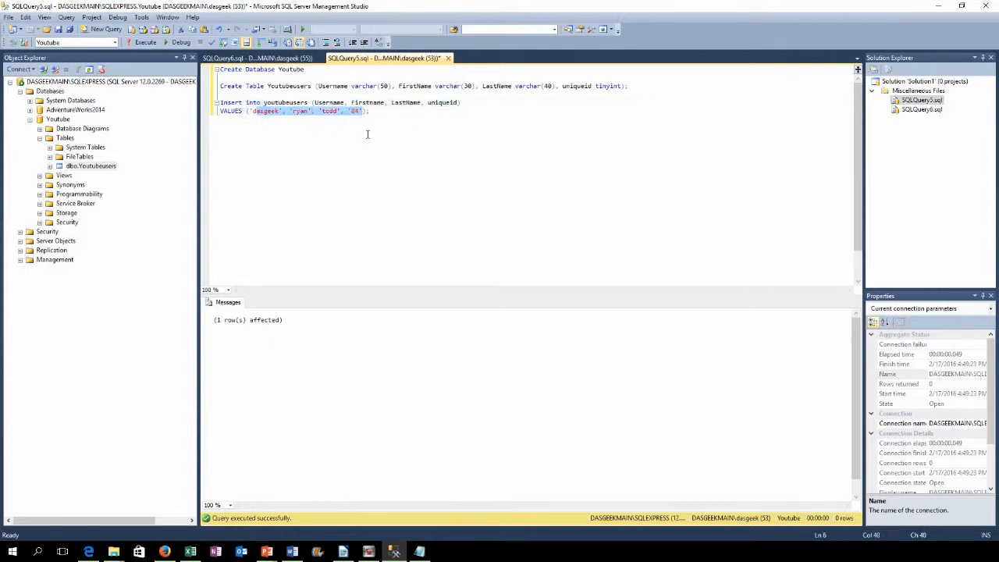
{"action": "left_click", "coordinate": [387, 141]}
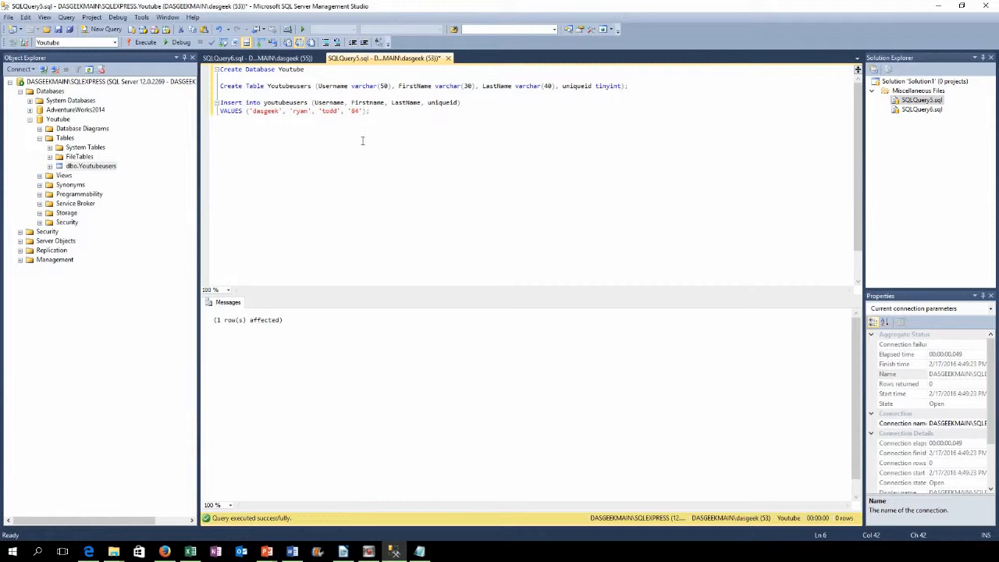